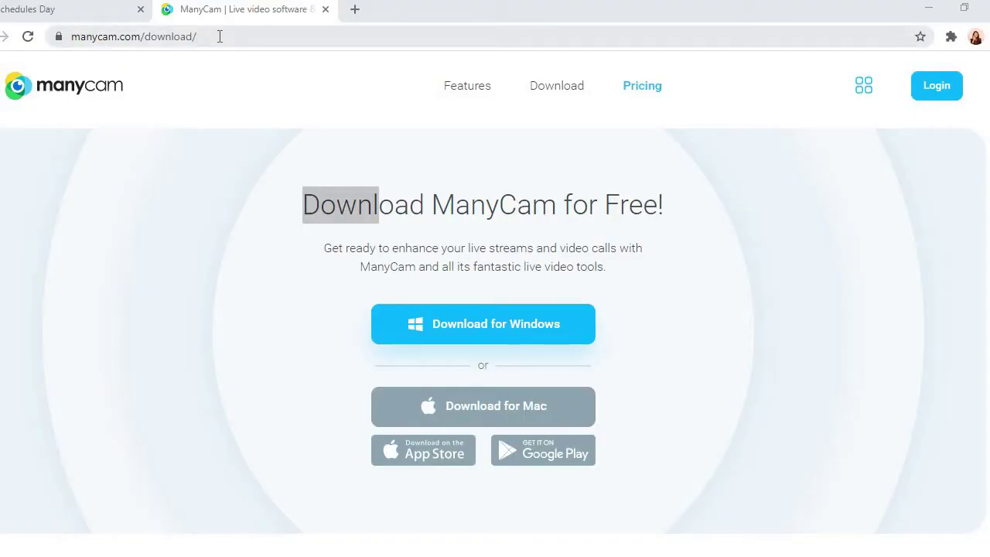
Download the ManyCam Windows installer, ManyCamSetup (3).exe, from manycam.com/download
left_click_drag(216, 36, 54, 45)
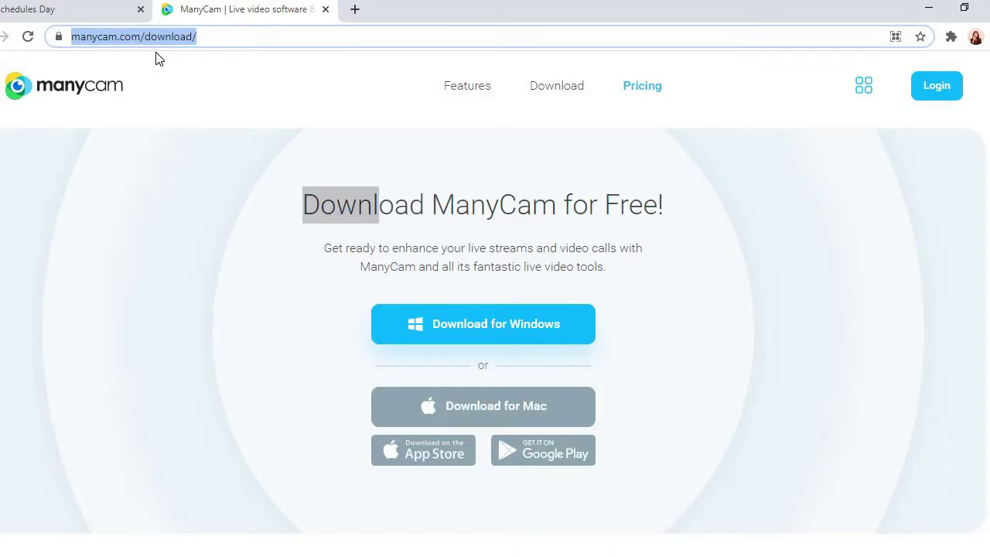
right_click(523, 325)
left_click(472, 335)
left_click(474, 335)
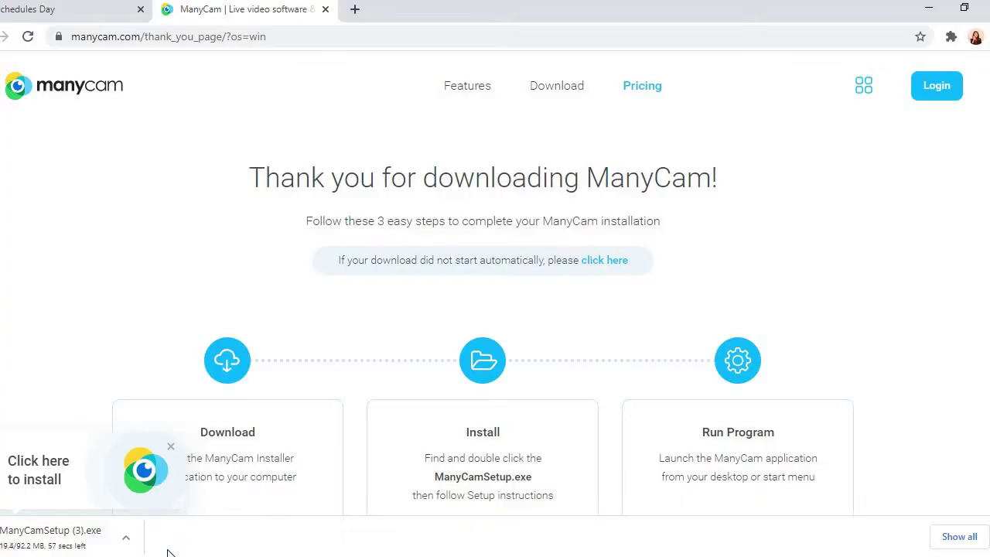
Open the Downloads folder in File Explorer and scroll to the earlier installer
left_click(126, 537)
left_click(47, 480)
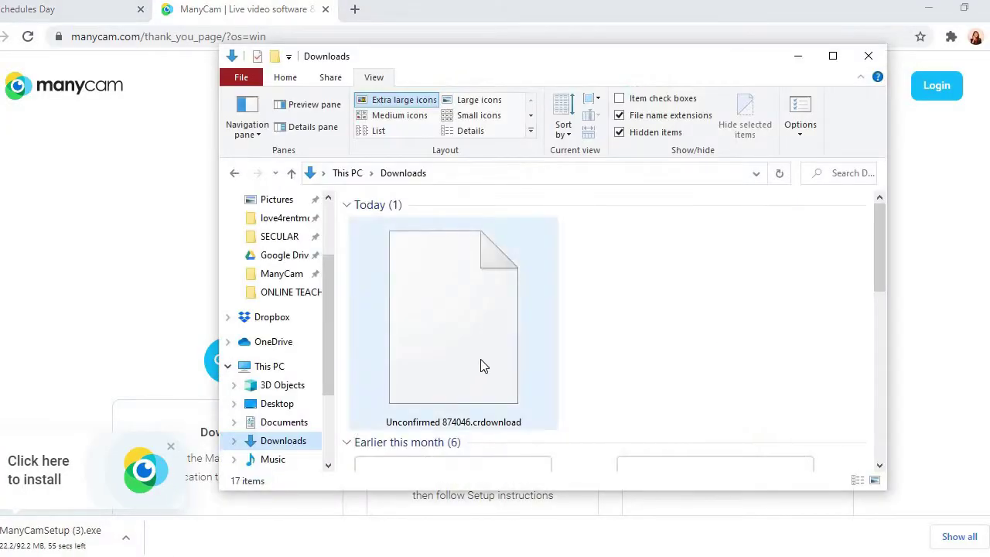
left_click(672, 311)
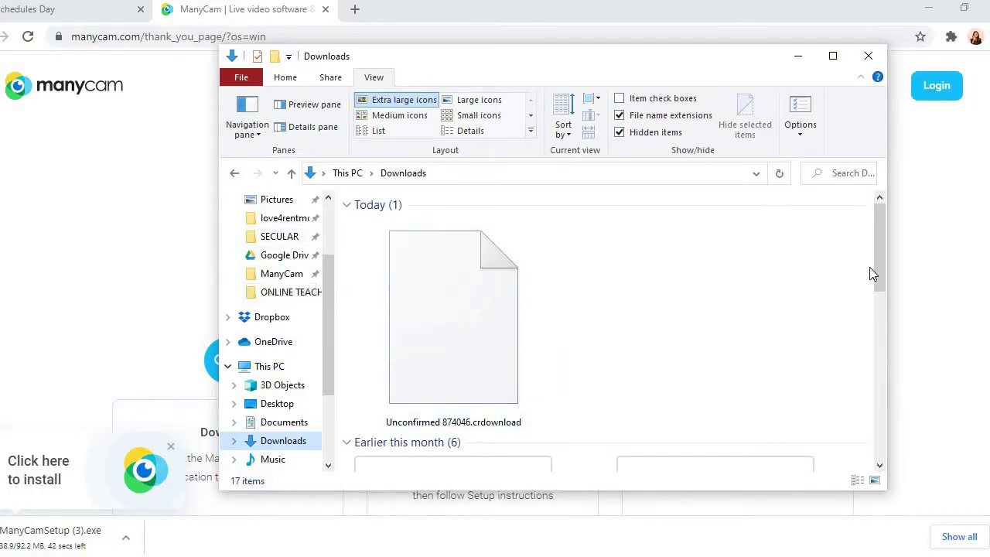
left_click_drag(887, 256, 884, 293)
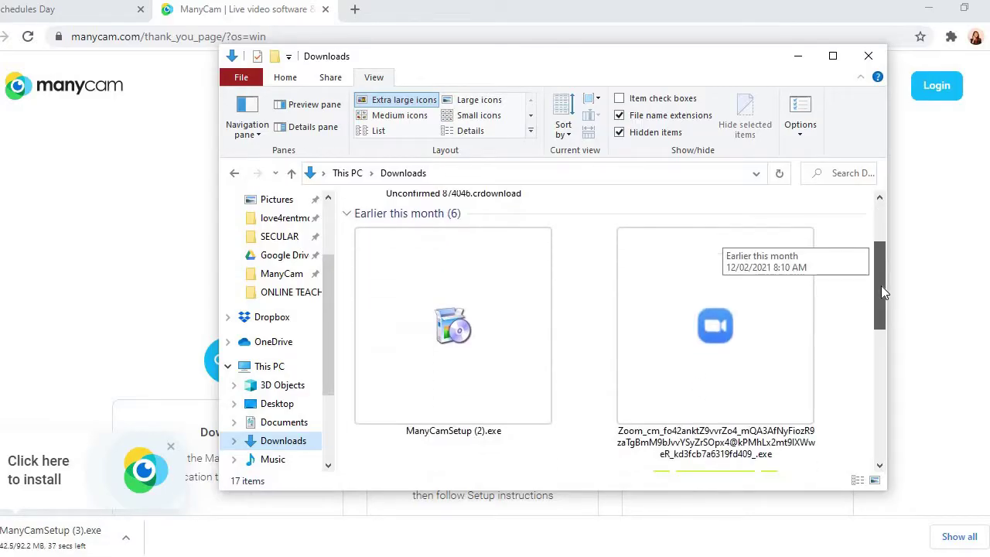
Run ManyCamSetup (2).exe as administrator
left_click(463, 330)
double_click(464, 330)
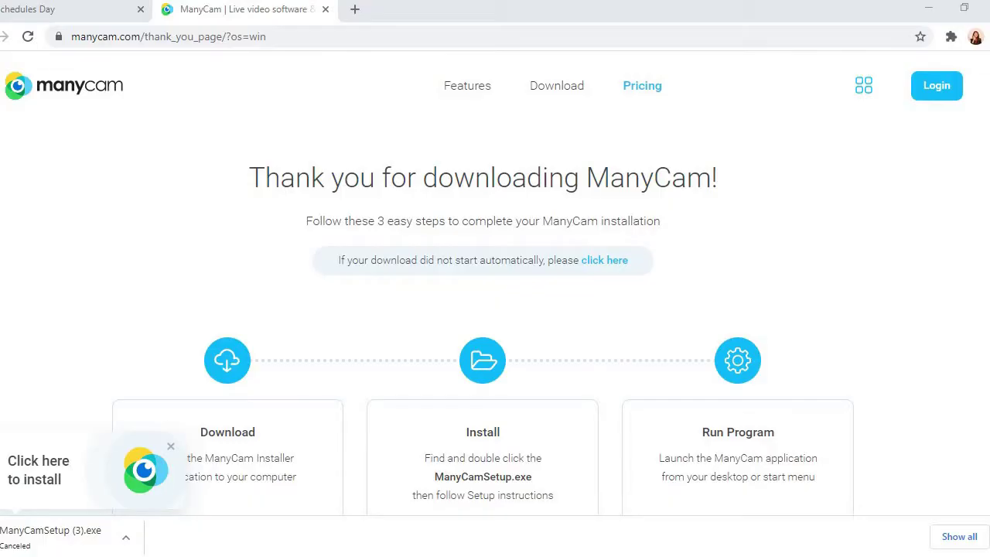
key("alt+Tab")
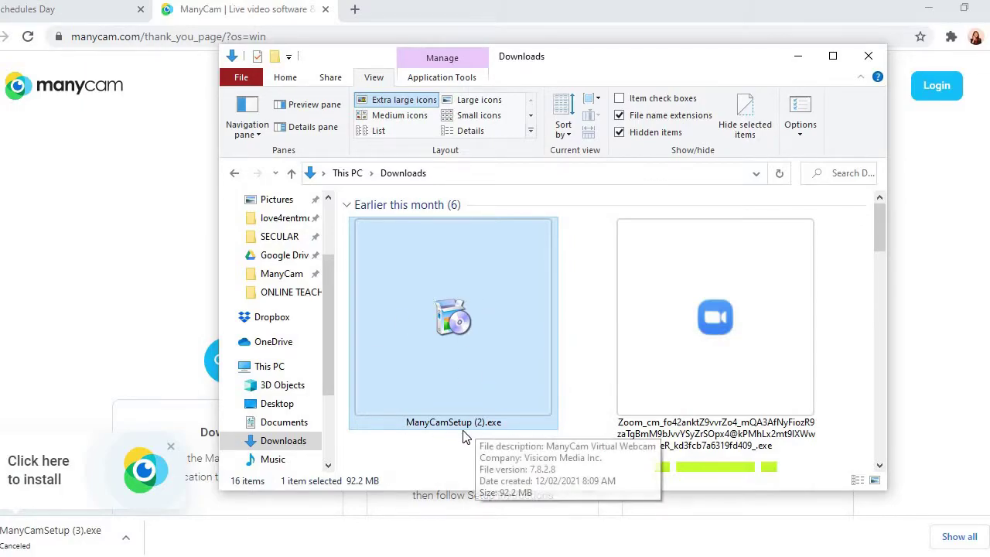
double_click(448, 290)
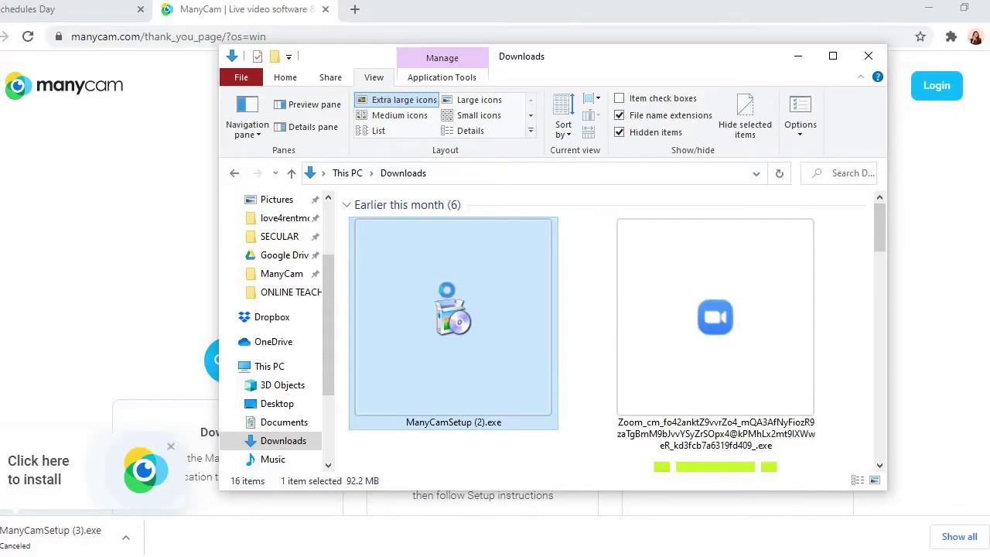
right_click(449, 298)
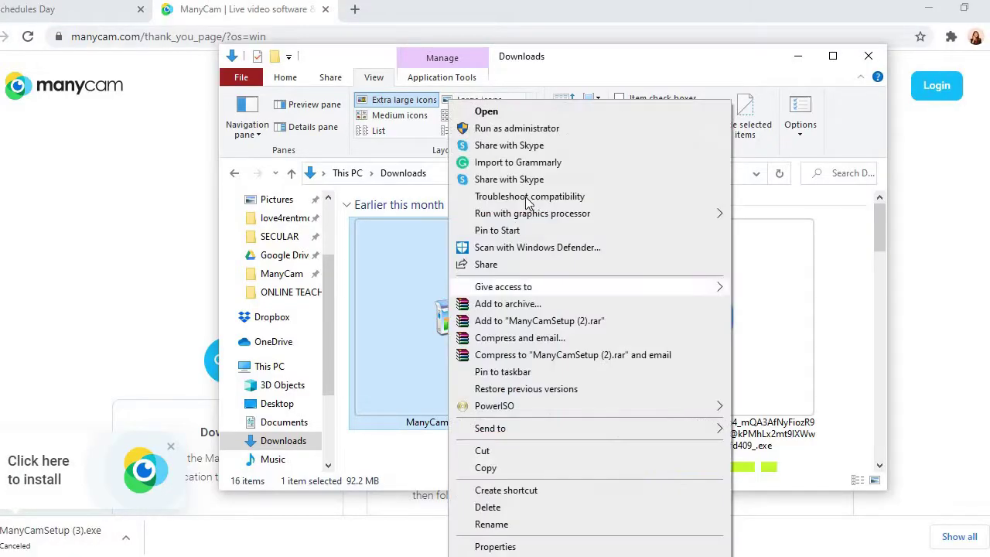
left_click(539, 128)
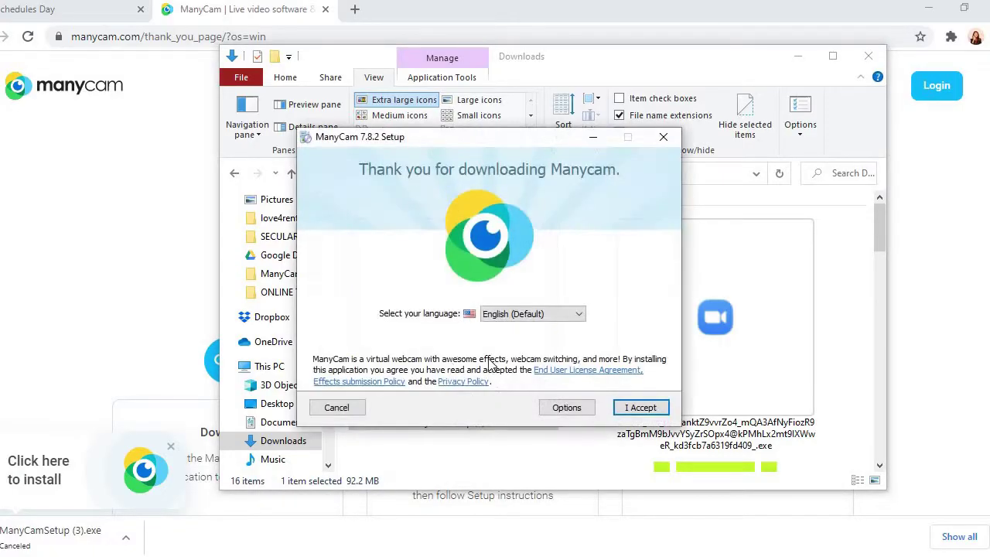
Accept the licence, let ManyCam 7.8.2 install, then finish setup
left_click(639, 407)
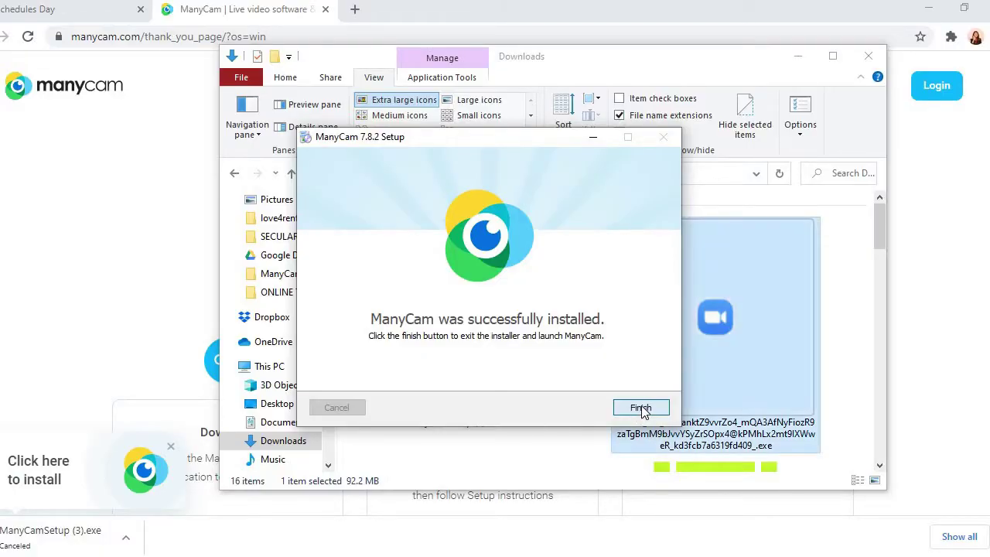
left_click(639, 408)
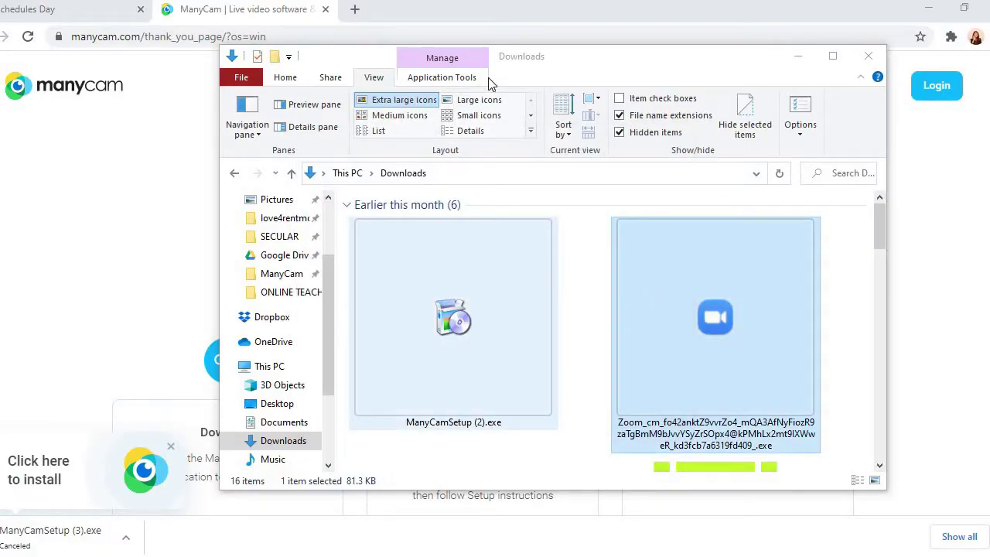
Minimize Explorer and Chrome, then page the preset strip forward and back to Preset 1
left_click(799, 61)
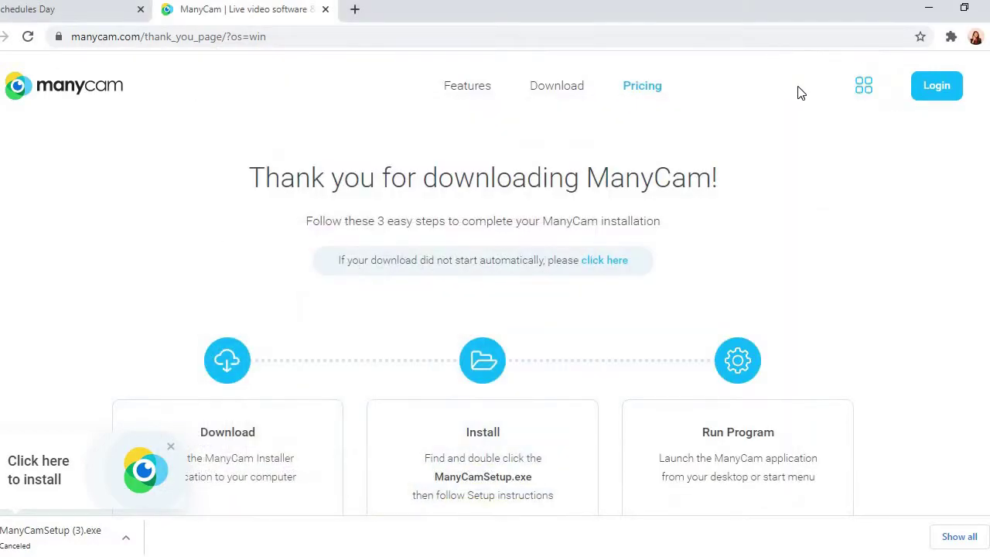
left_click(931, 11)
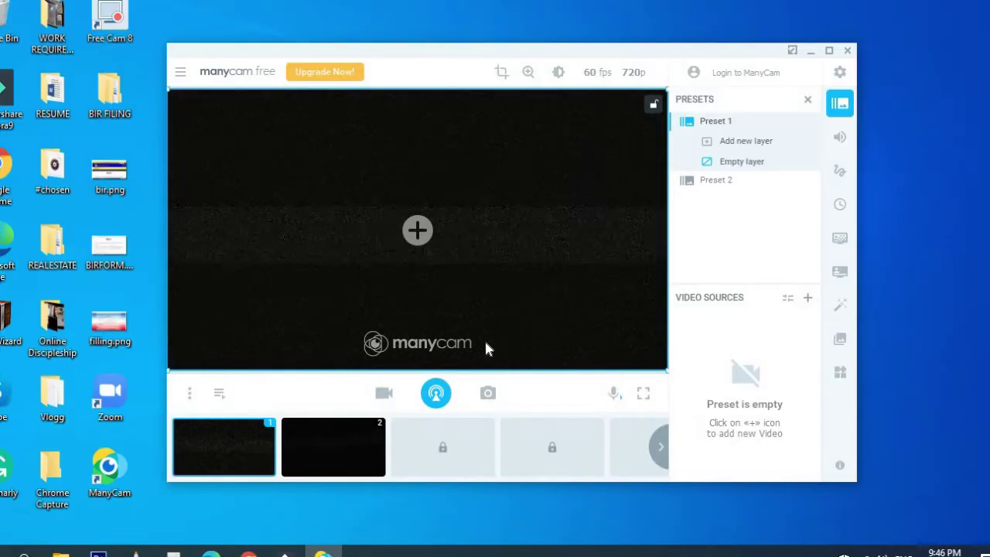
left_click(661, 446)
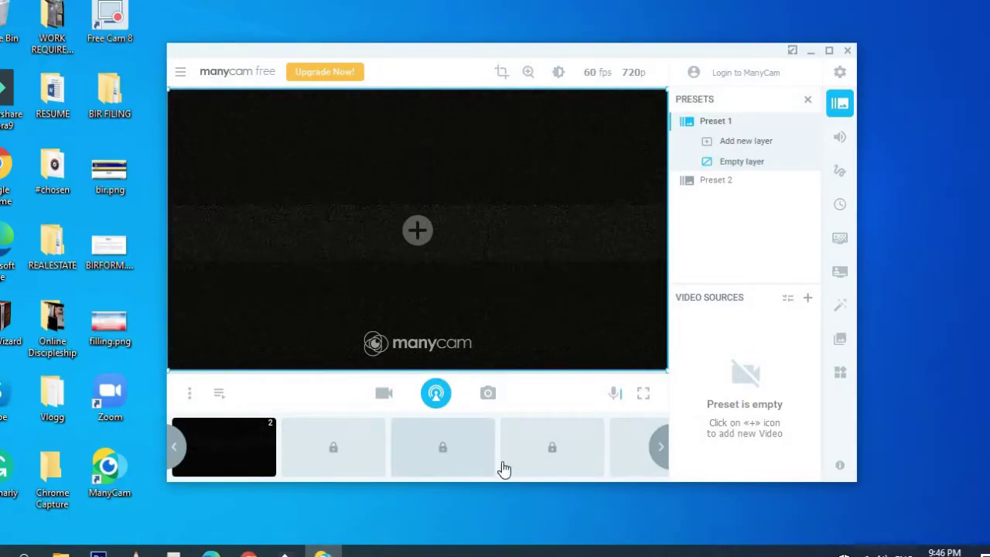
left_click(172, 448)
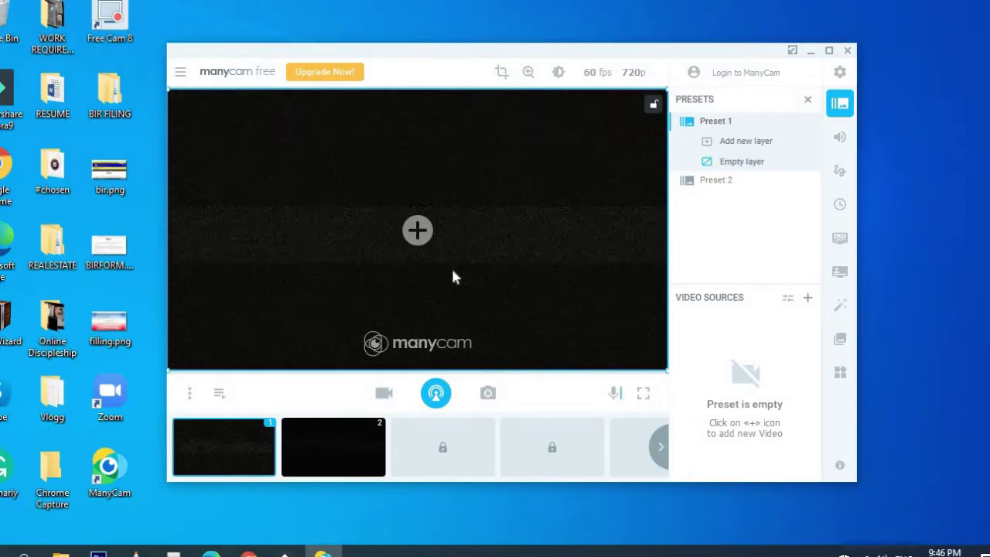
Add the Logitech HD Webcam C270 as Preset 1's video source
left_click(417, 231)
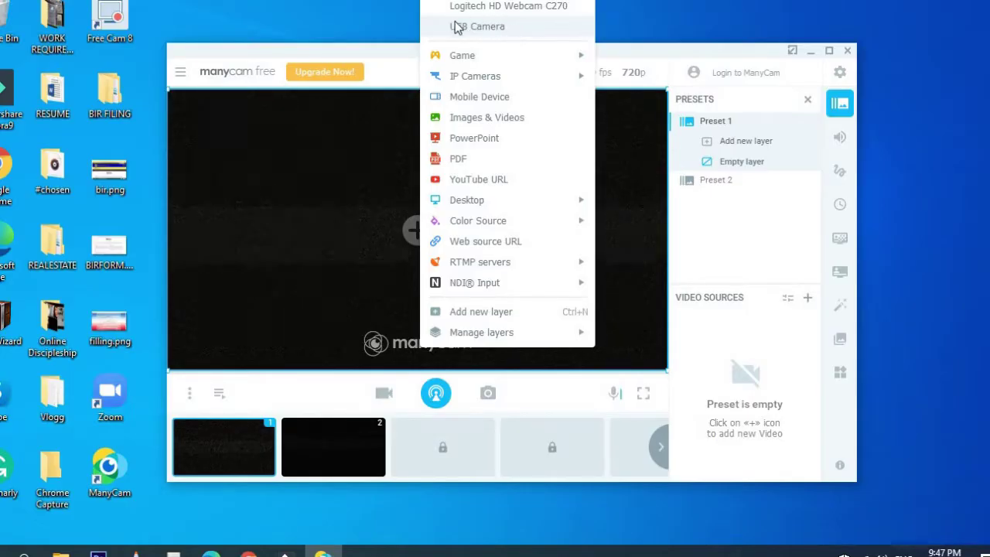
left_click(499, 7)
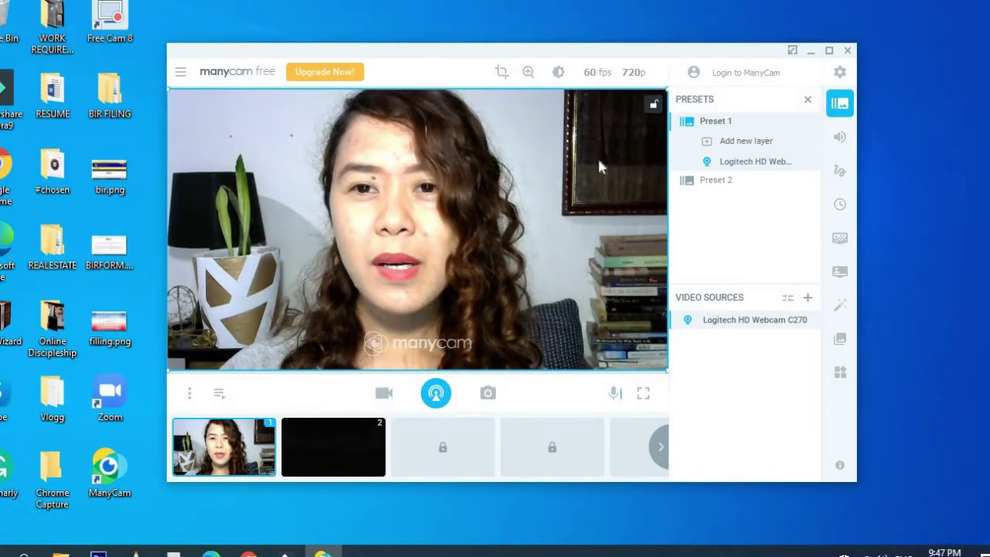
Keep the output at 720p and 60 fps, and bring up colour adjustment
left_click(633, 72)
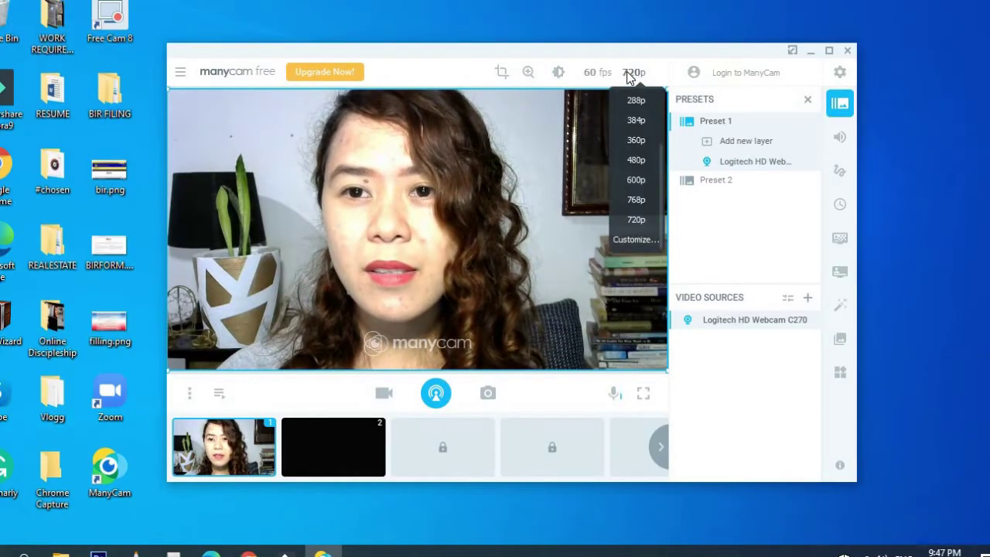
left_click(639, 221)
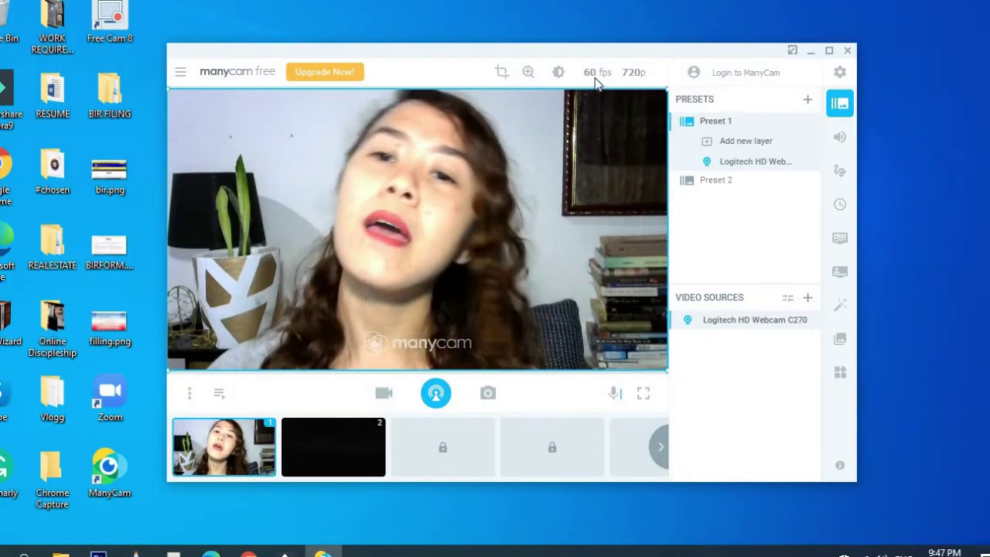
left_click(594, 73)
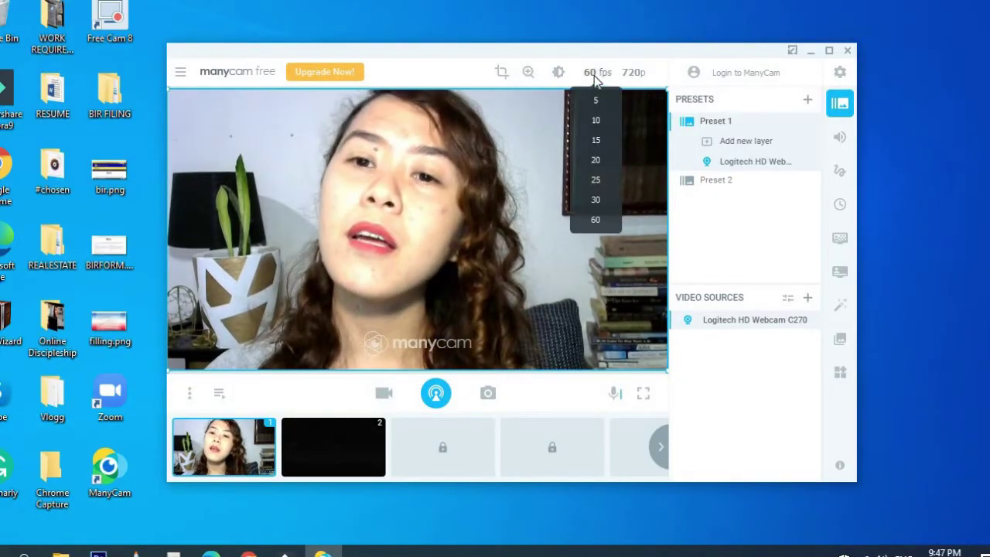
left_click(596, 220)
left_click(559, 71)
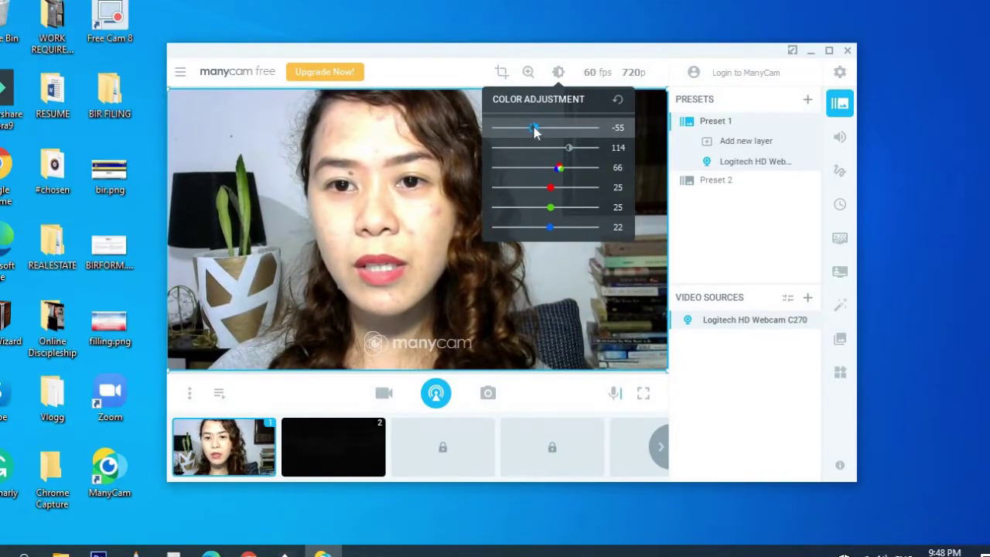
Test the brightness slider on the webcam image, then dismiss the colour panel
mouse_move(536, 130)
left_mouse_down()
mouse_move(561, 131)
mouse_move(536, 138)
left_mouse_up()
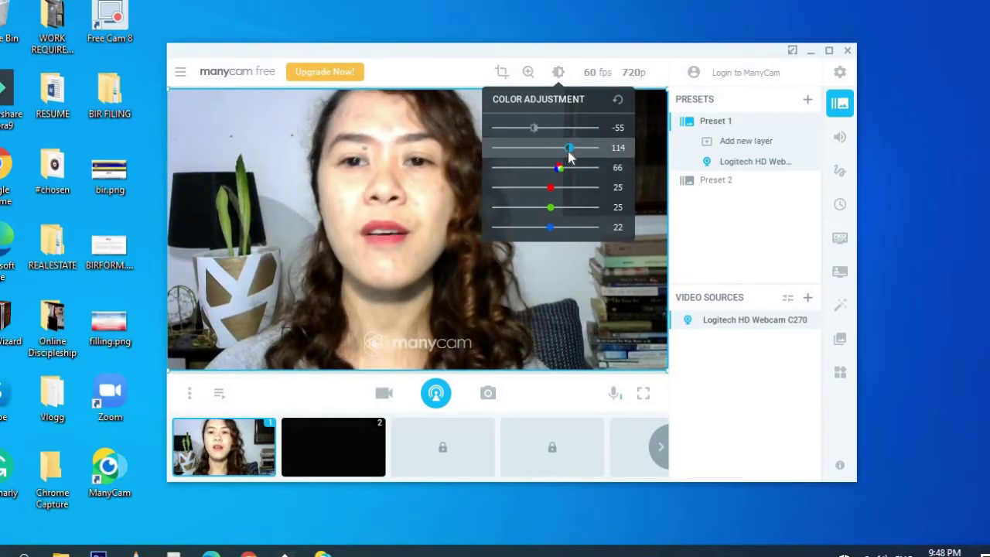
left_click(756, 230)
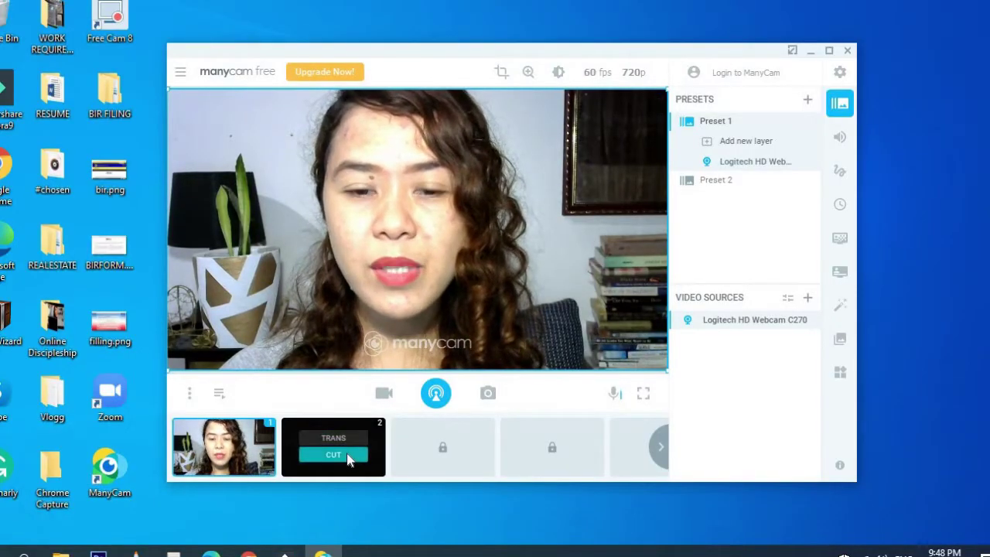
Switch to Preset 2 and give it a Teal colour source background
left_click(347, 460)
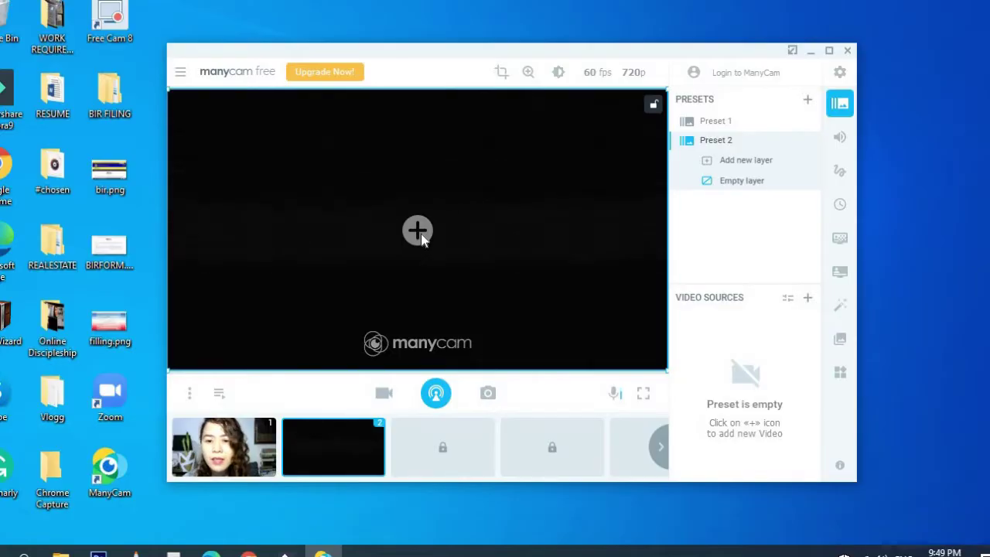
left_click(417, 230)
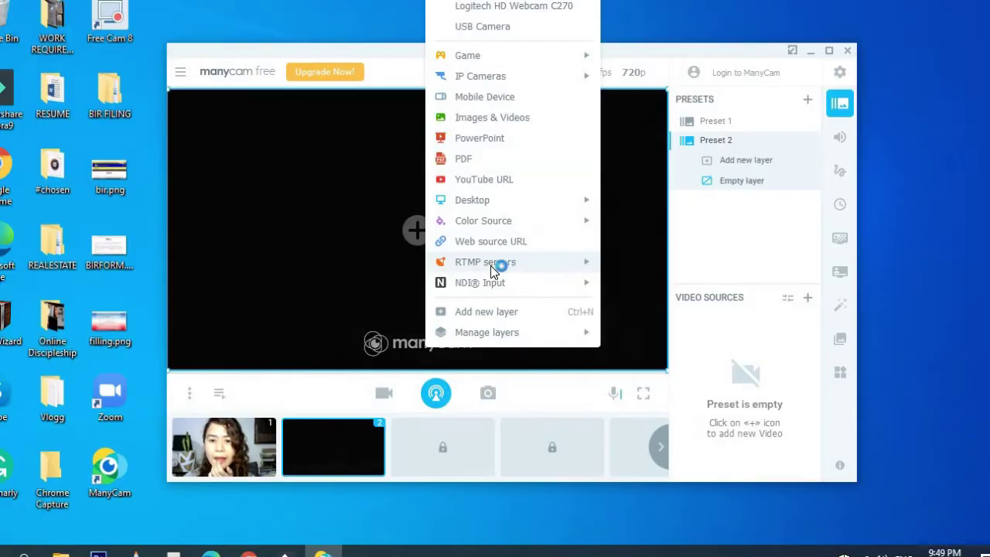
mouse_move(491, 261)
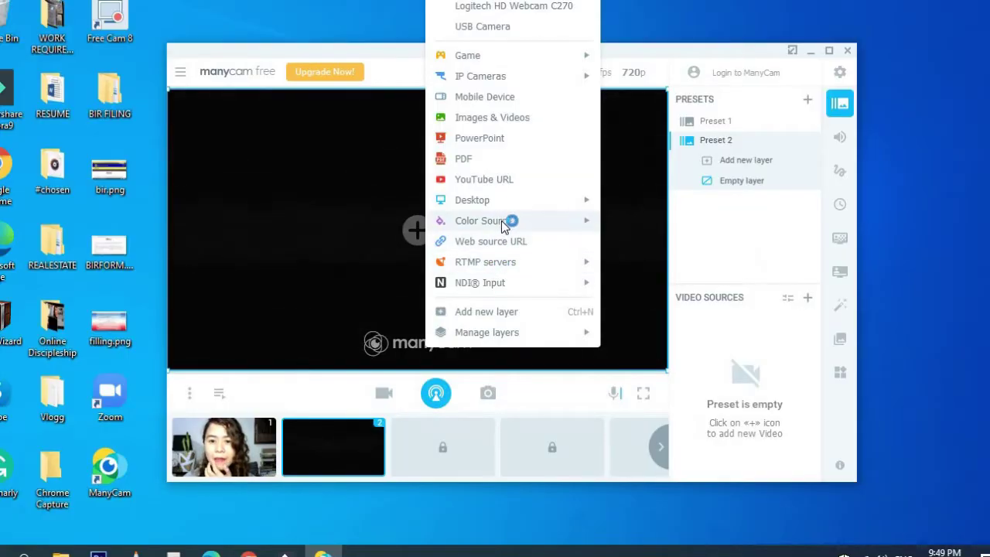
mouse_move(577, 213)
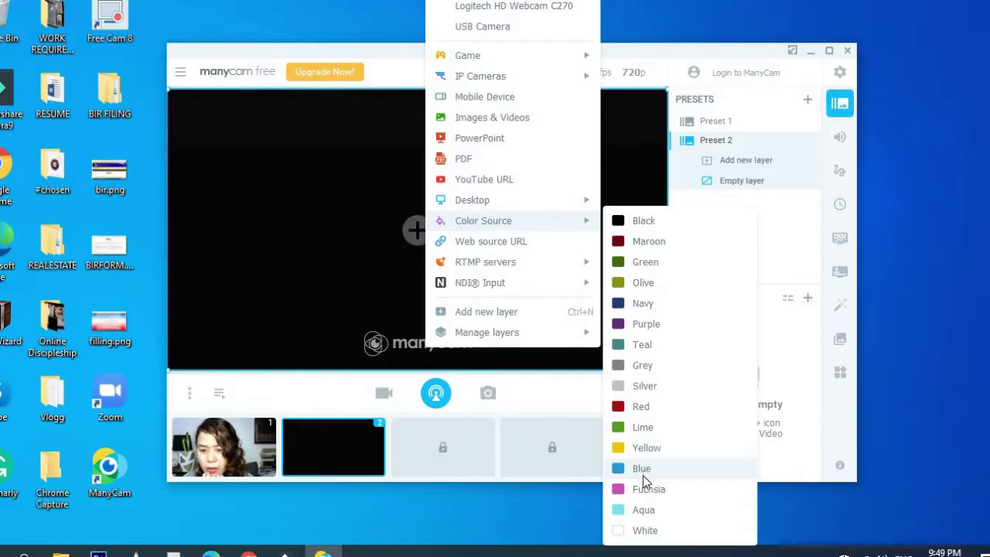
left_click(621, 346)
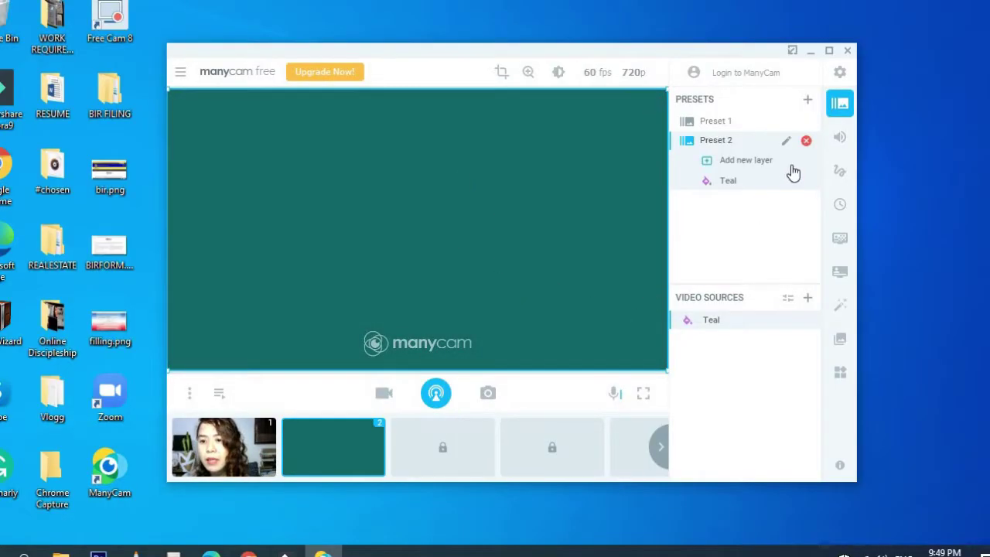
Insert a new empty layer in Preset 2 above the teal background
left_click(725, 162)
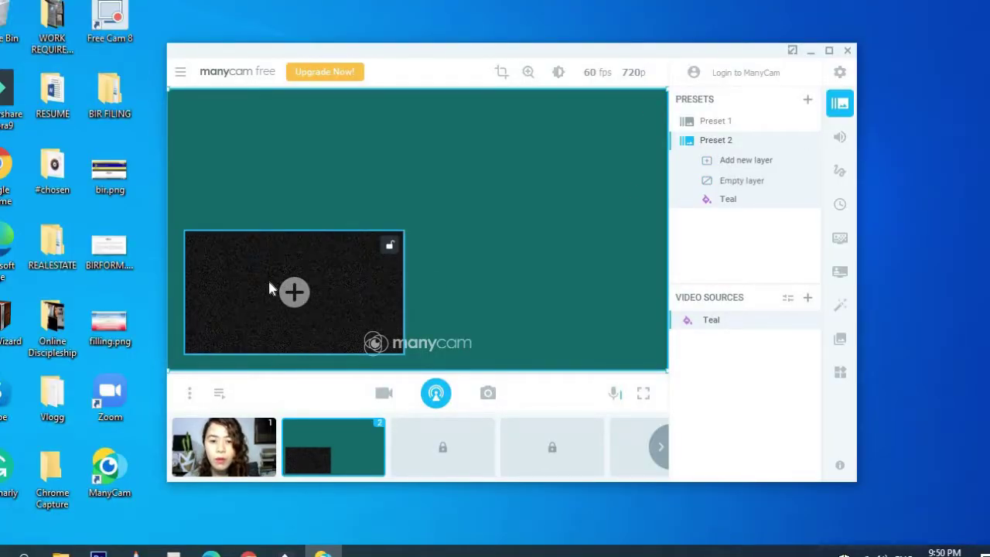
Set the new layer's source to the Logitech HD Webcam C270
left_click(294, 293)
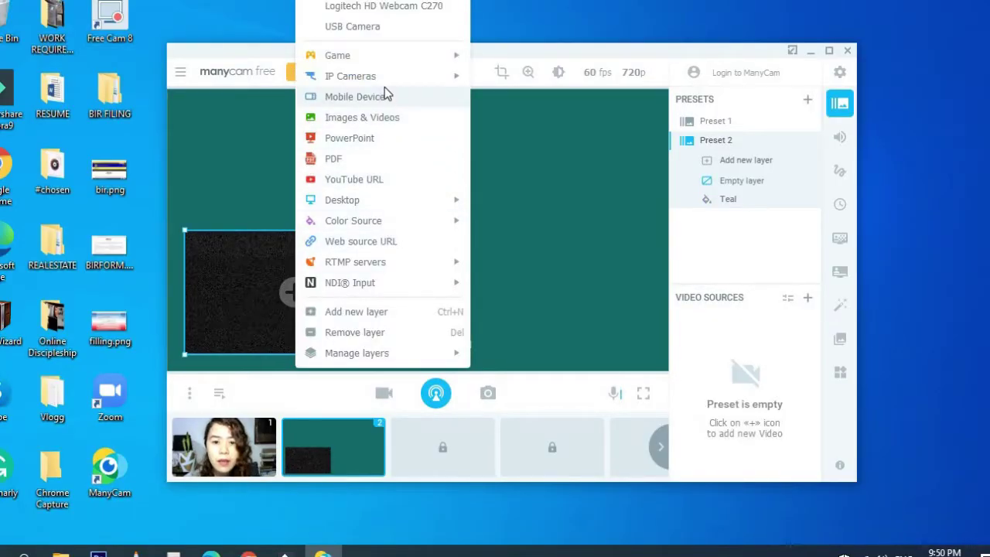
mouse_move(369, 220)
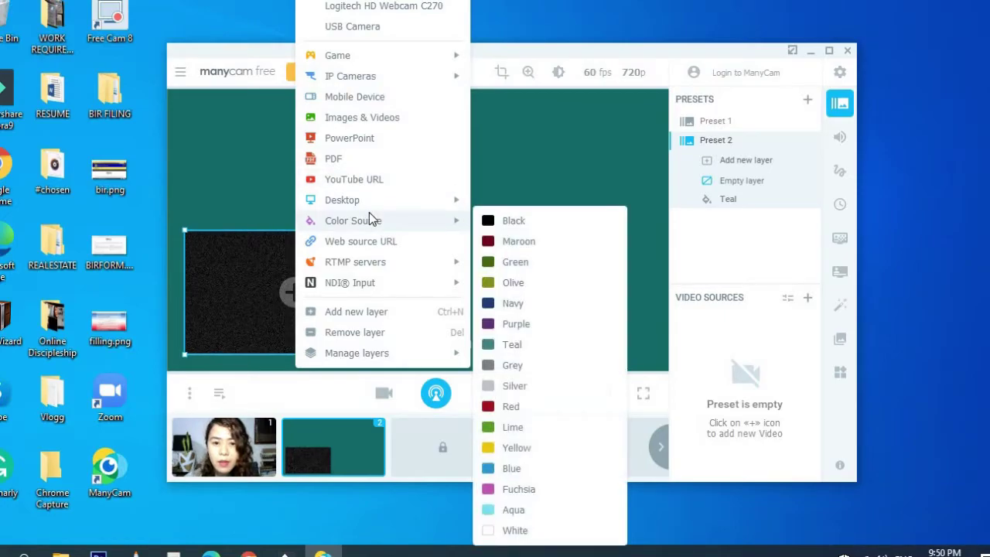
left_click(367, 8)
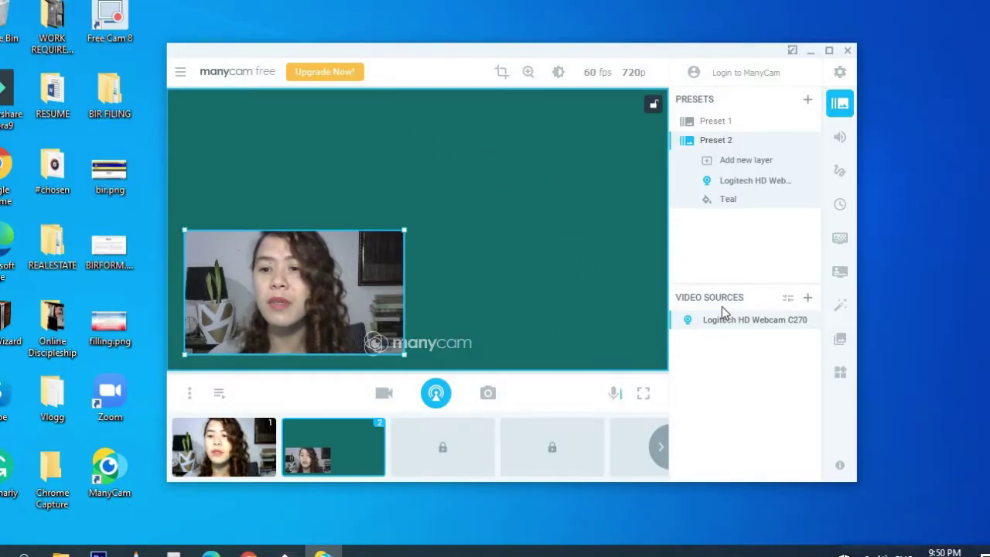
Open the Draw & Text settings and select the caption 'Thank you! See you next time!'
left_click(841, 306)
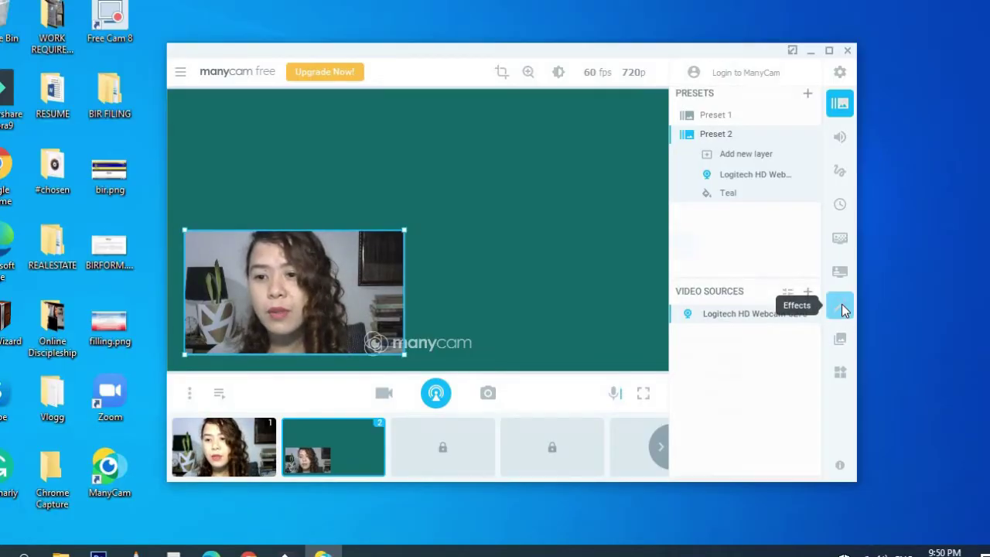
left_click(842, 174)
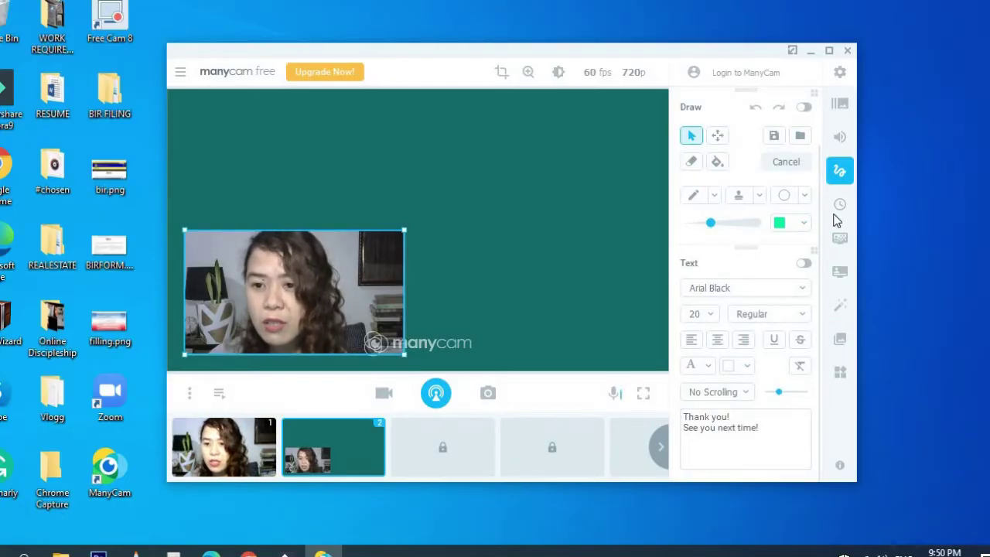
left_click(844, 173)
left_click(844, 173)
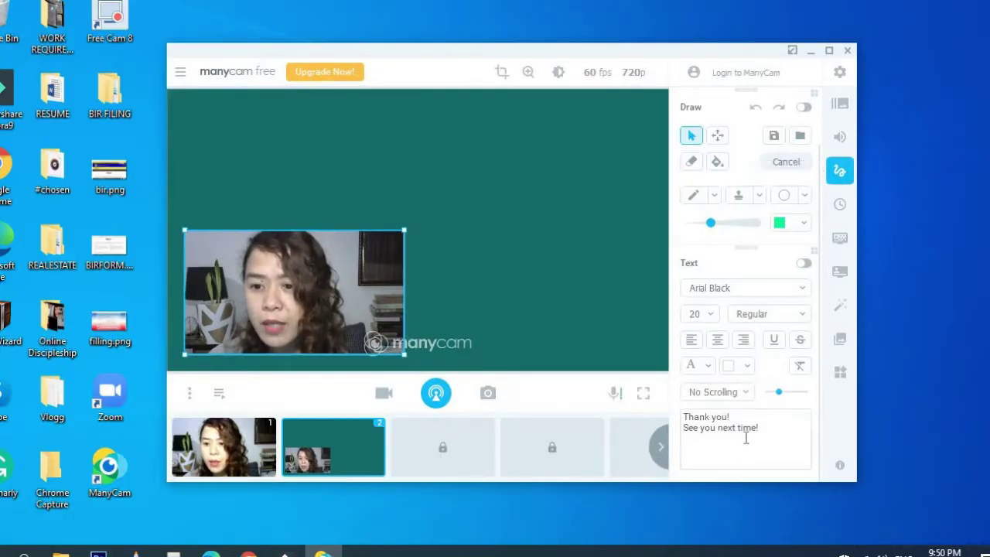
left_click_drag(754, 428, 697, 417)
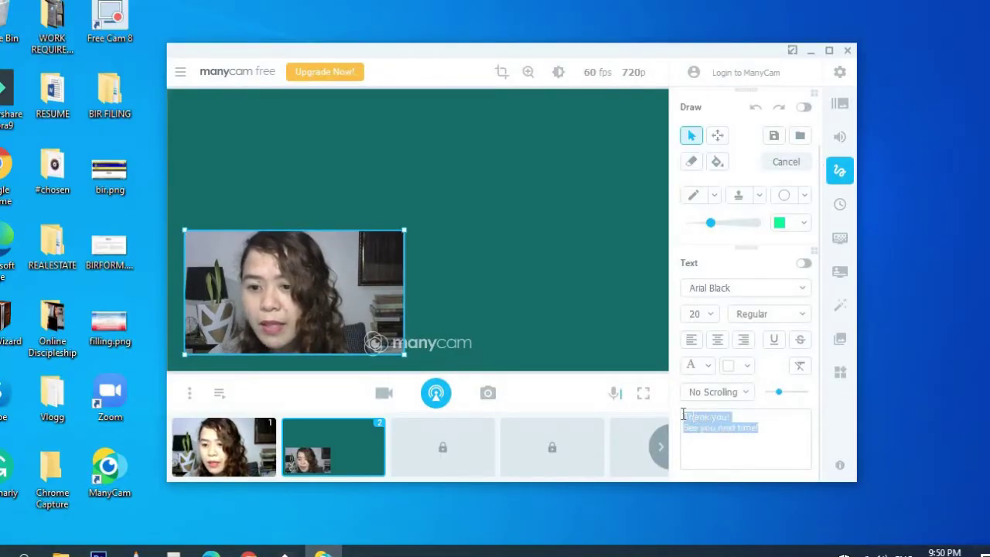
left_click(766, 429)
left_click_drag(759, 428, 688, 416)
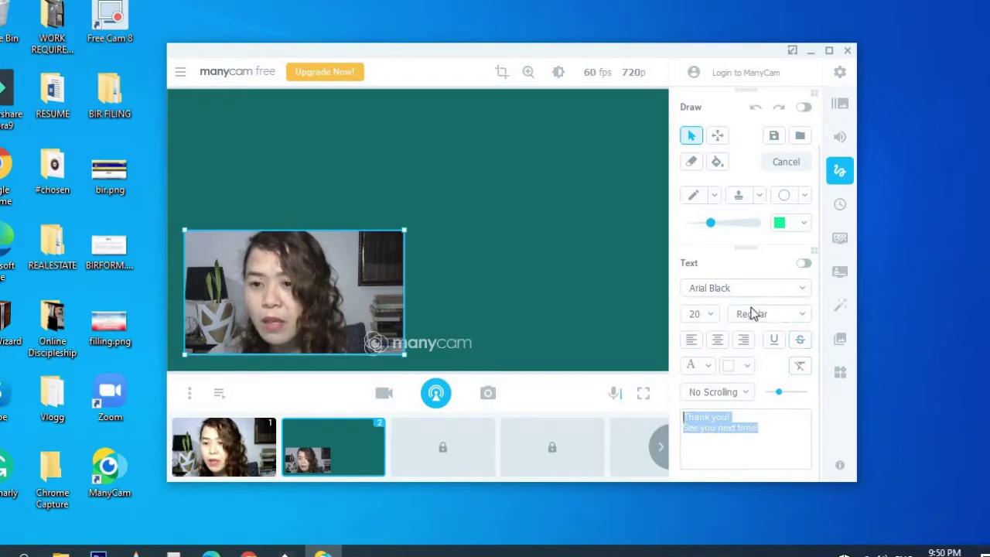
Keep the Arial Black font and switch the caption on over the second scene
left_click(804, 289)
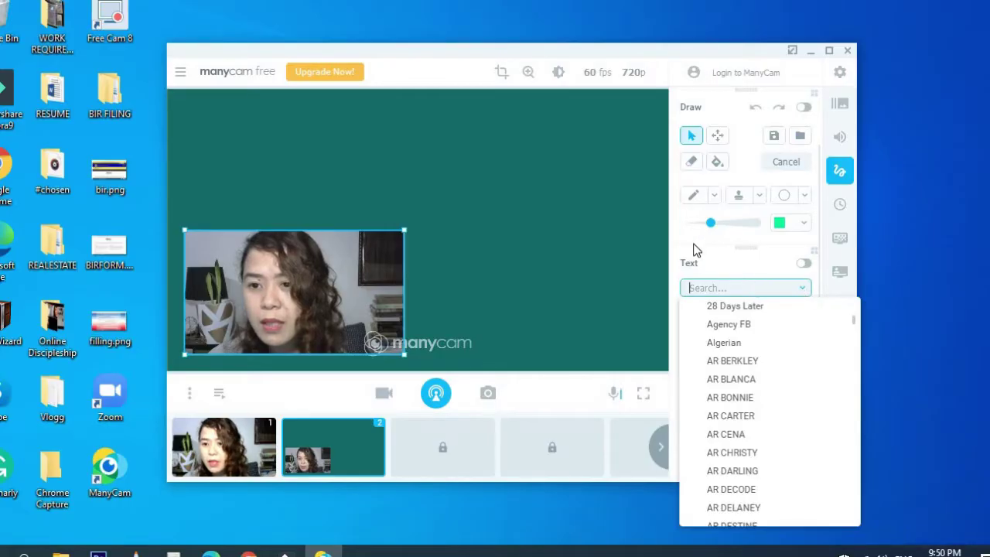
left_click(699, 255)
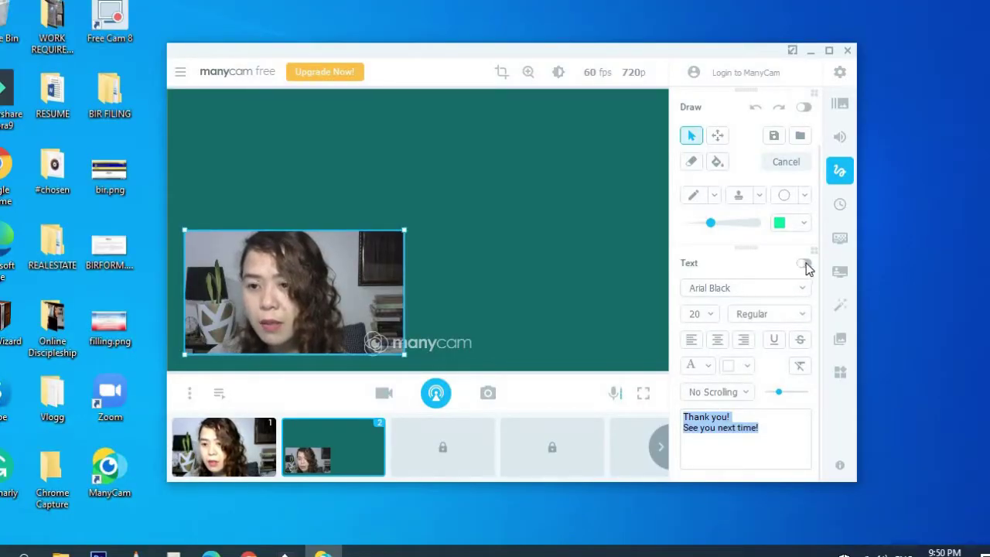
left_click(769, 431)
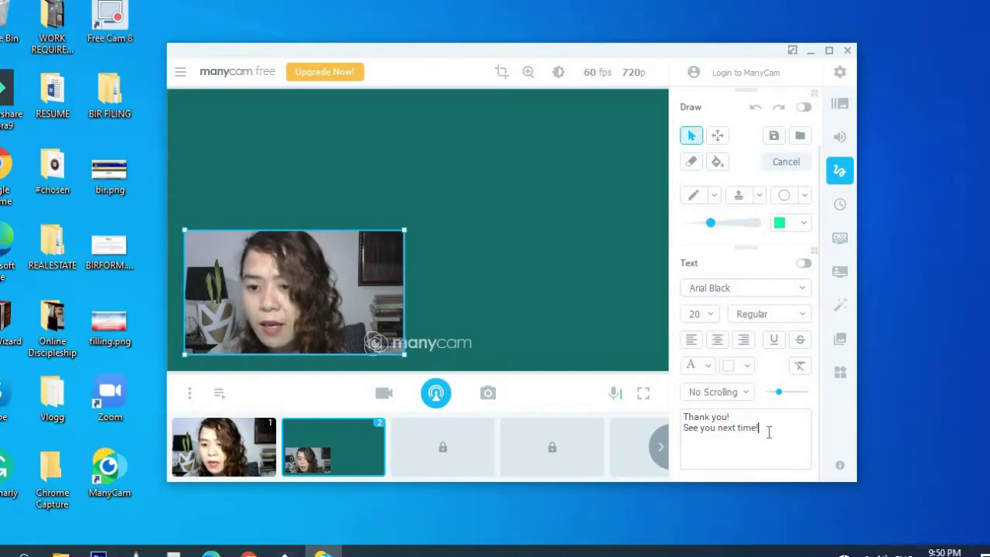
key("ctrl+a")
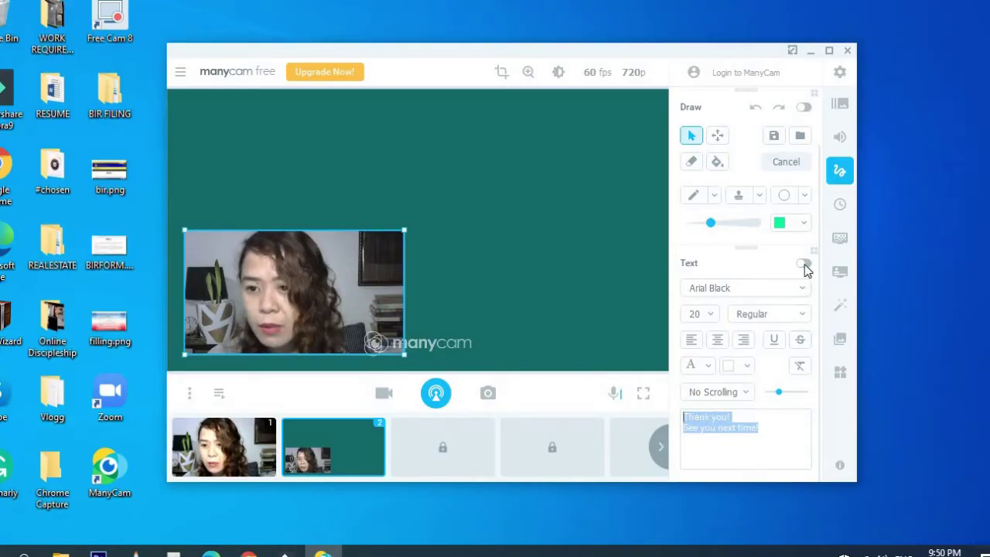
left_click(805, 264)
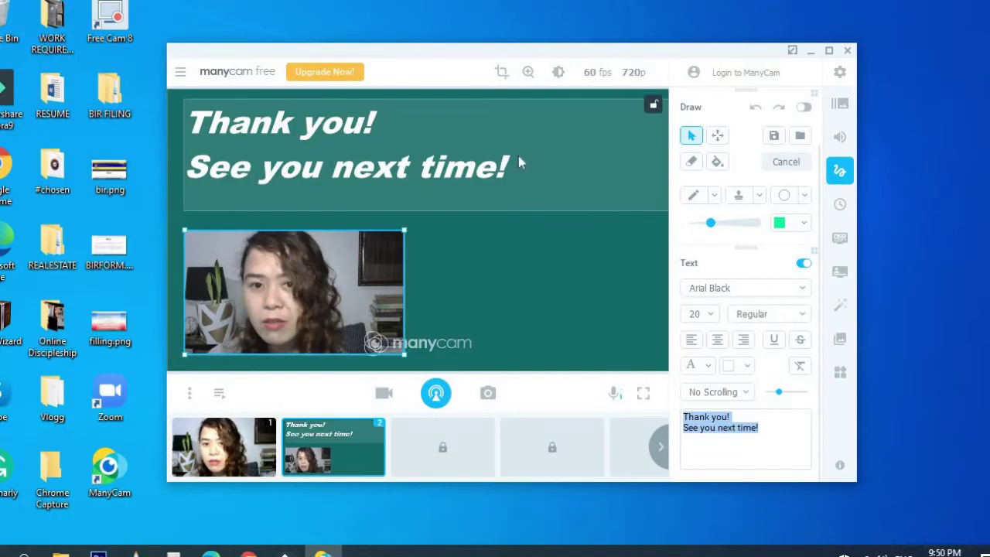
Show the Emoticons/Star 2 effect and position the star beside the webcam feed
left_click(842, 308)
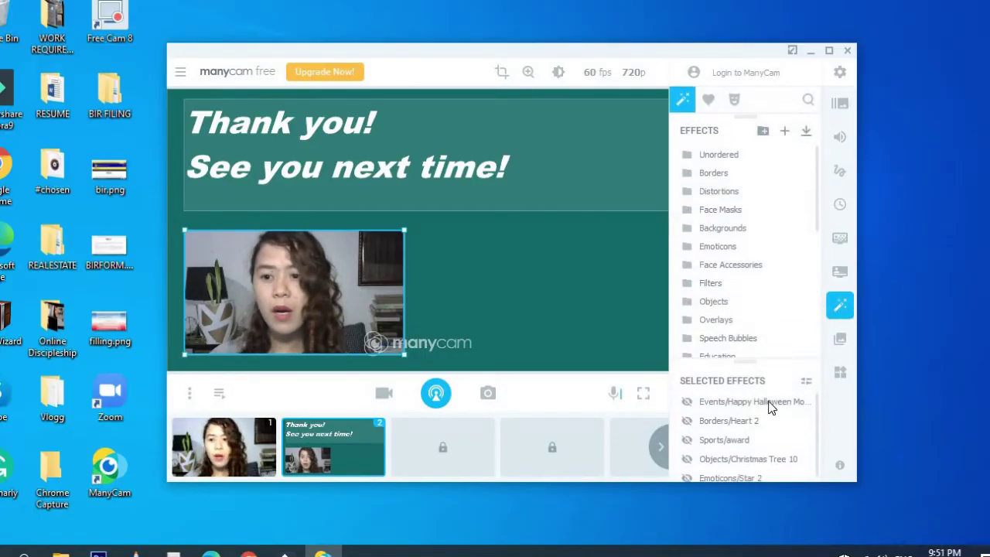
scroll(762, 418, "down", 1)
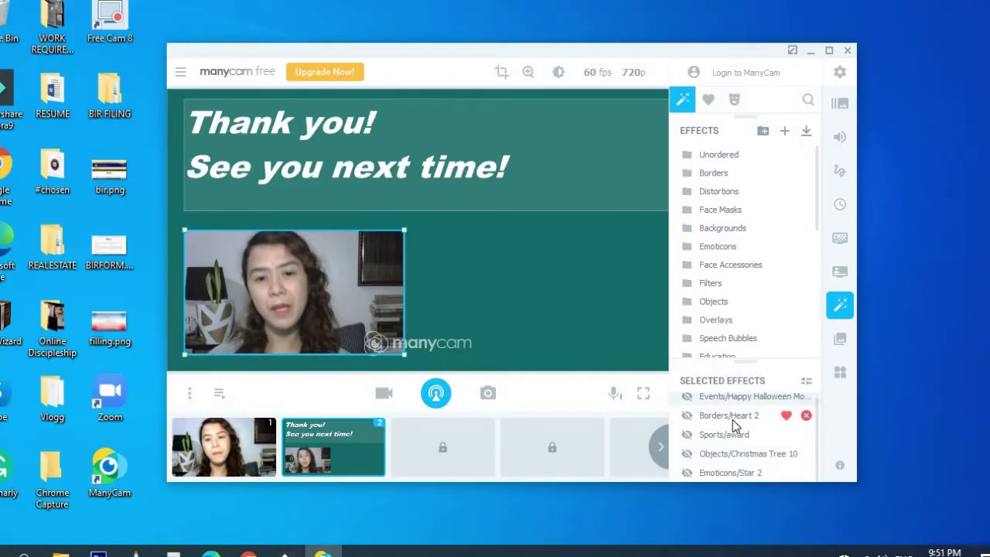
left_click(686, 474)
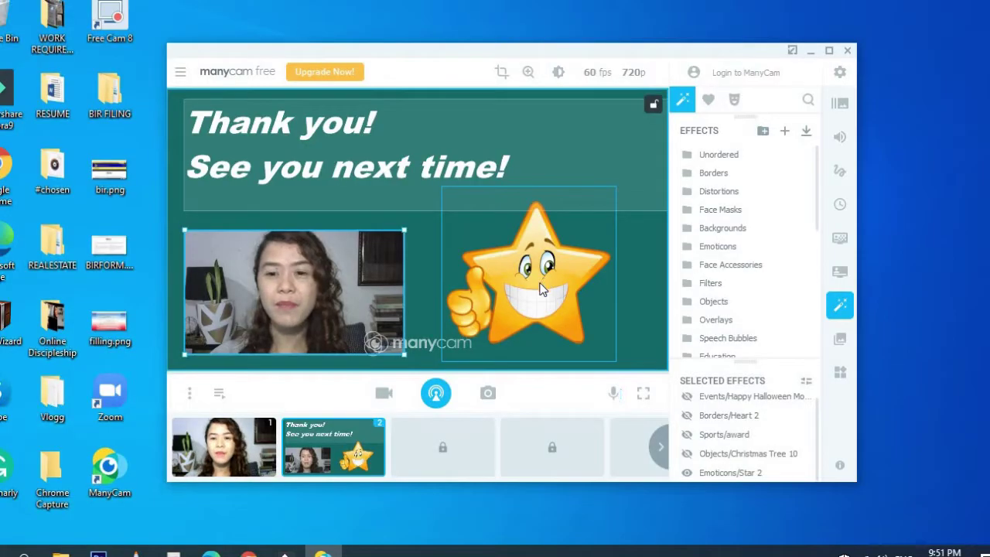
left_click_drag(541, 290, 538, 280)
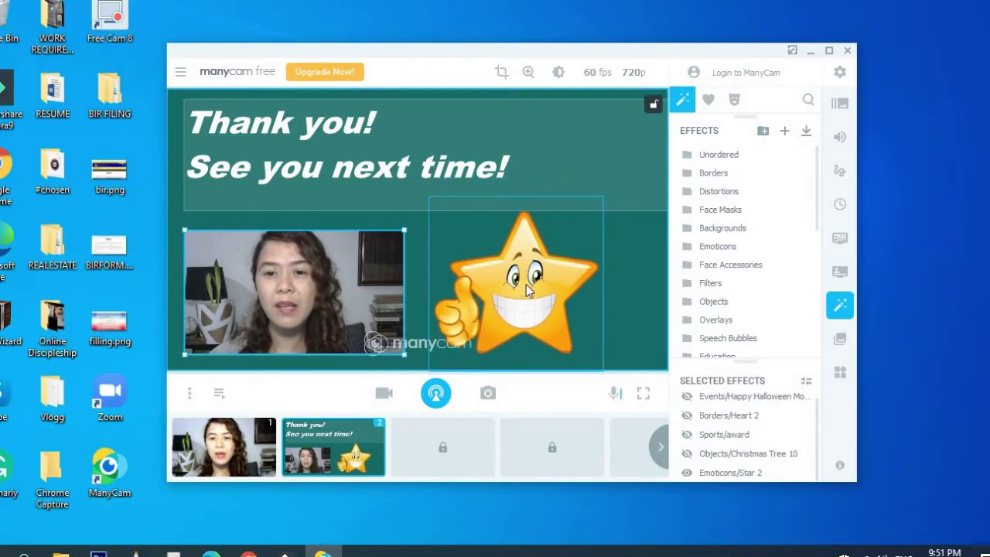
left_click_drag(533, 291, 544, 287)
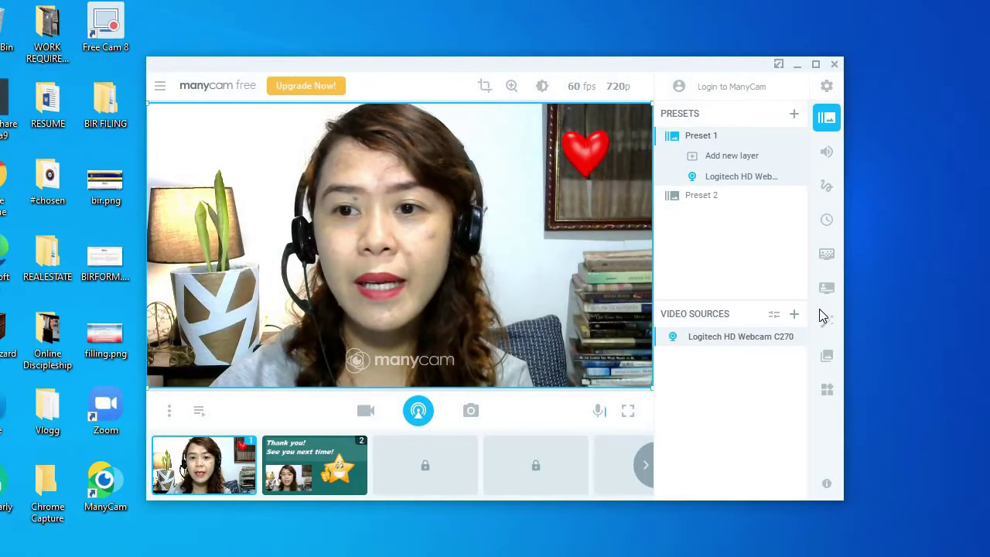
left_click(825, 322)
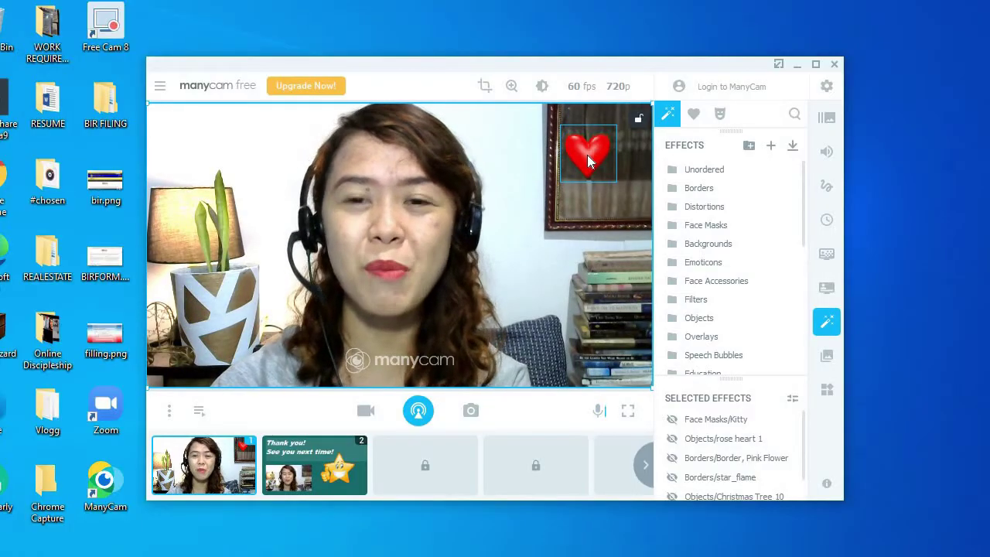
Nudge the red heart slightly right and scroll the effect folders toward Weather
left_click_drag(587, 155, 591, 153)
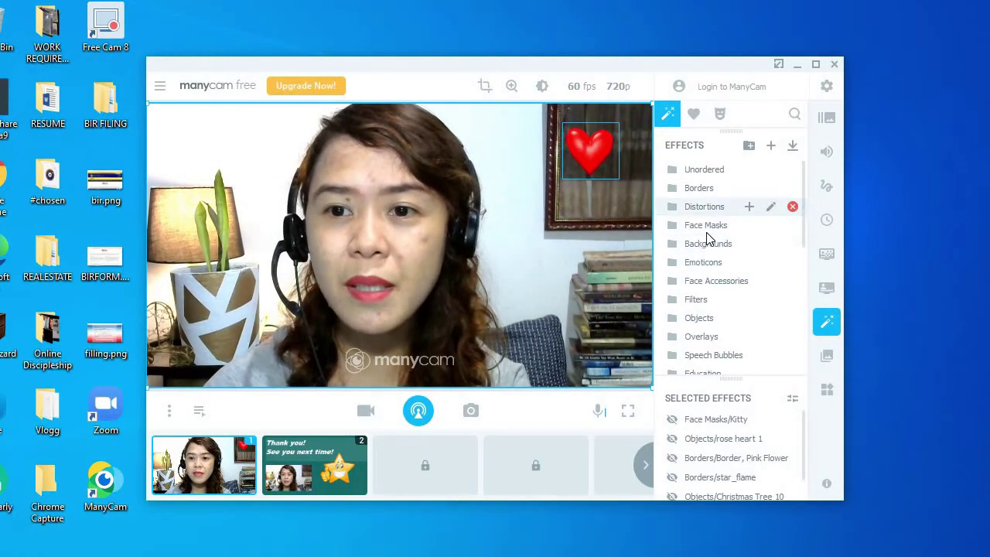
scroll(704, 263, "down", 5)
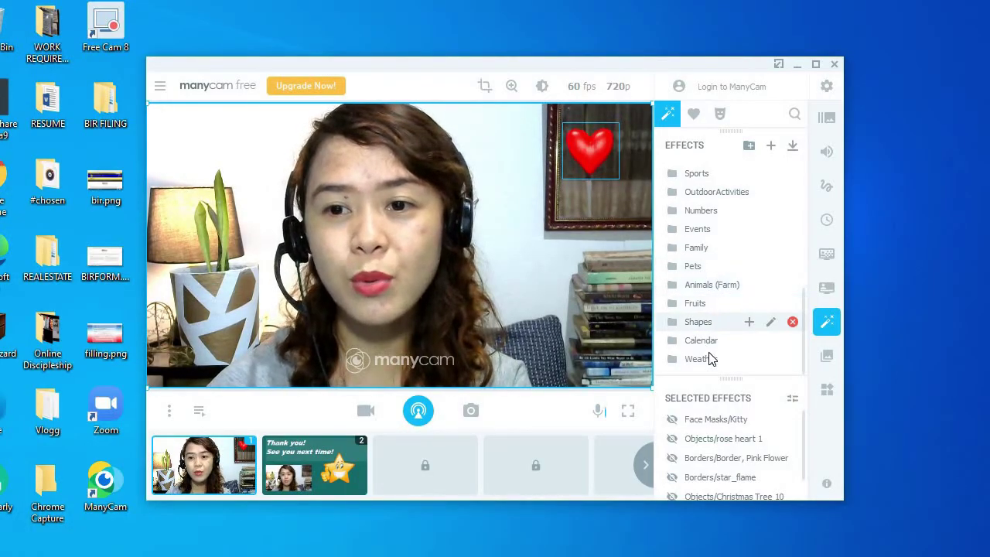
In Animals (Farm), try the Sheep, chicken, horse and Goat overlays, removing chicken and horse again
left_click(706, 285)
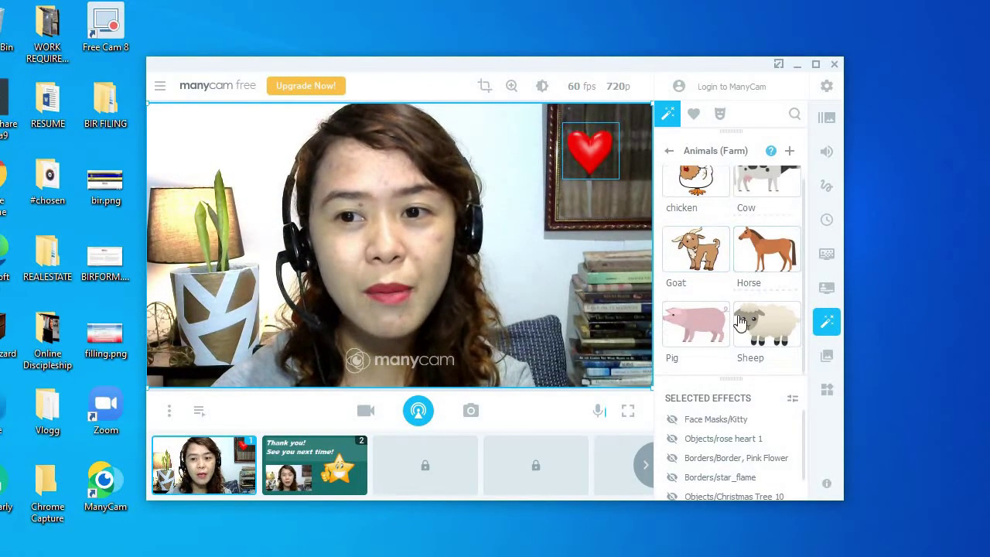
left_click(739, 327)
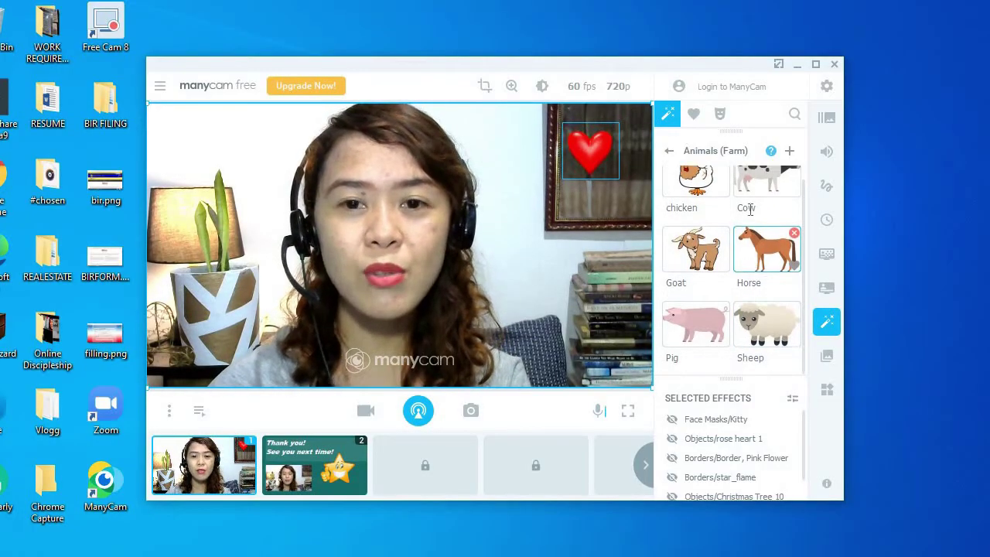
scroll(752, 251, "up", 1)
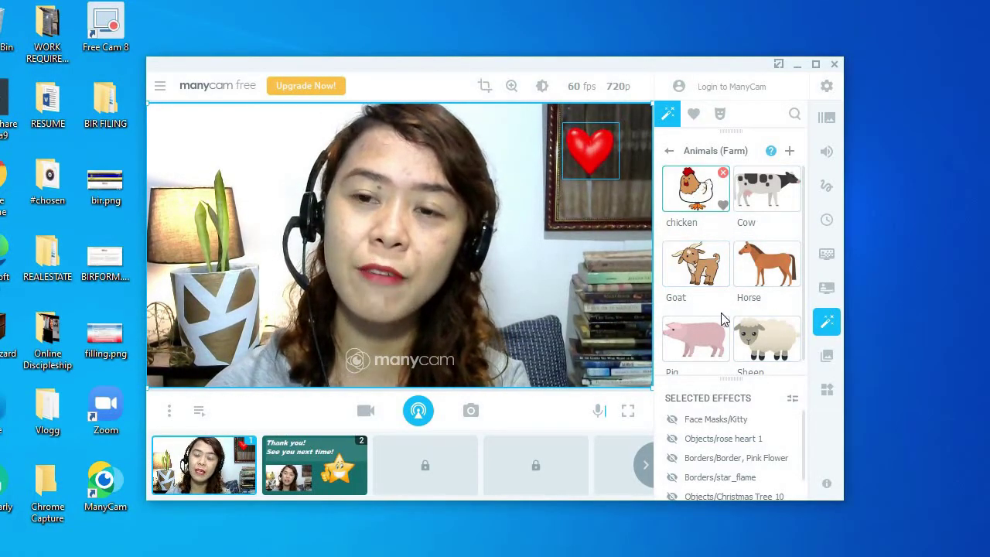
left_click(696, 202)
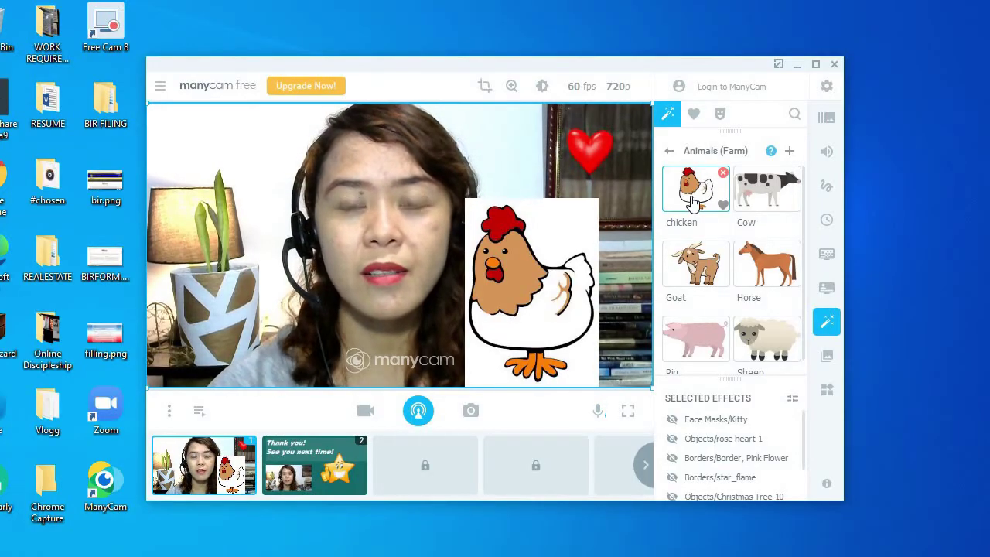
left_click(694, 203)
left_click(761, 280)
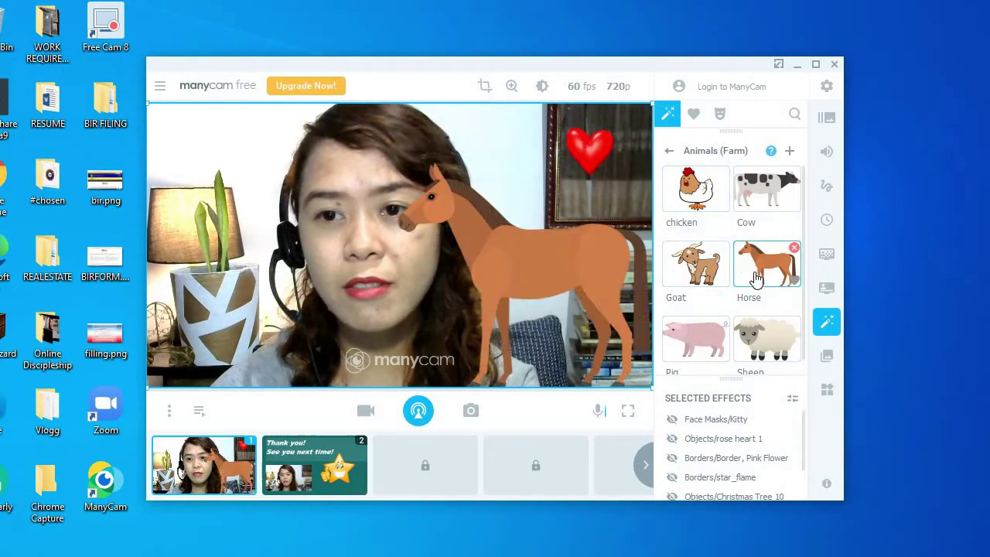
left_click(762, 280)
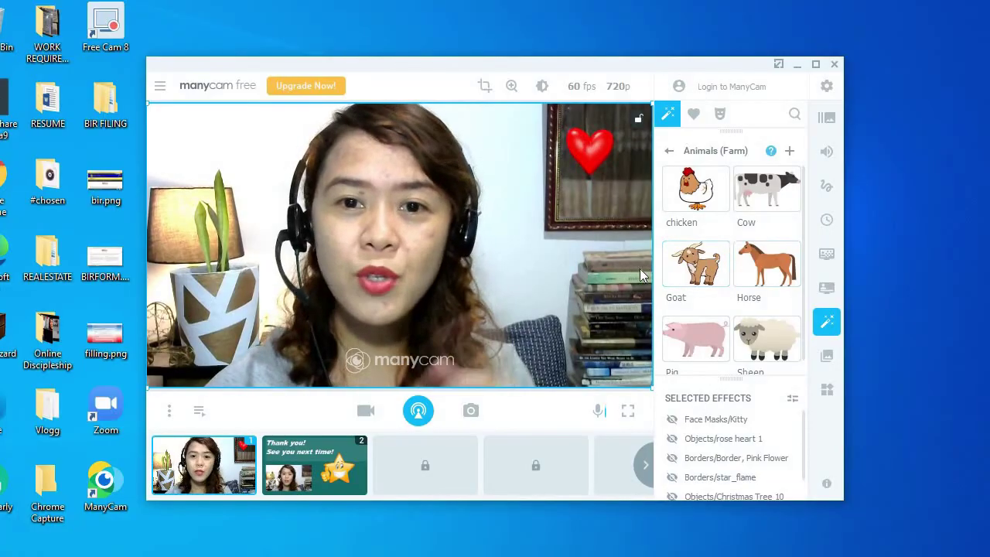
left_click(701, 271)
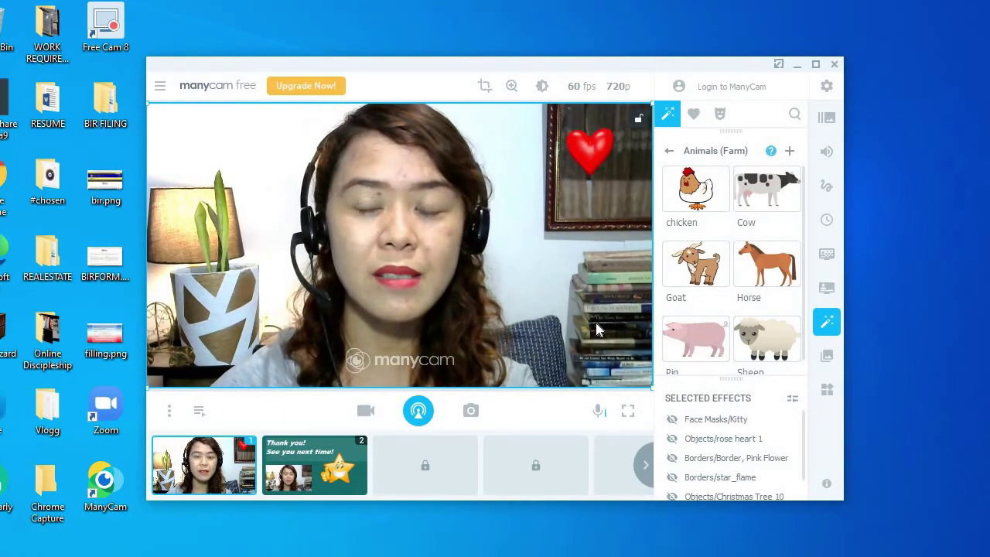
mouse_move(723, 293)
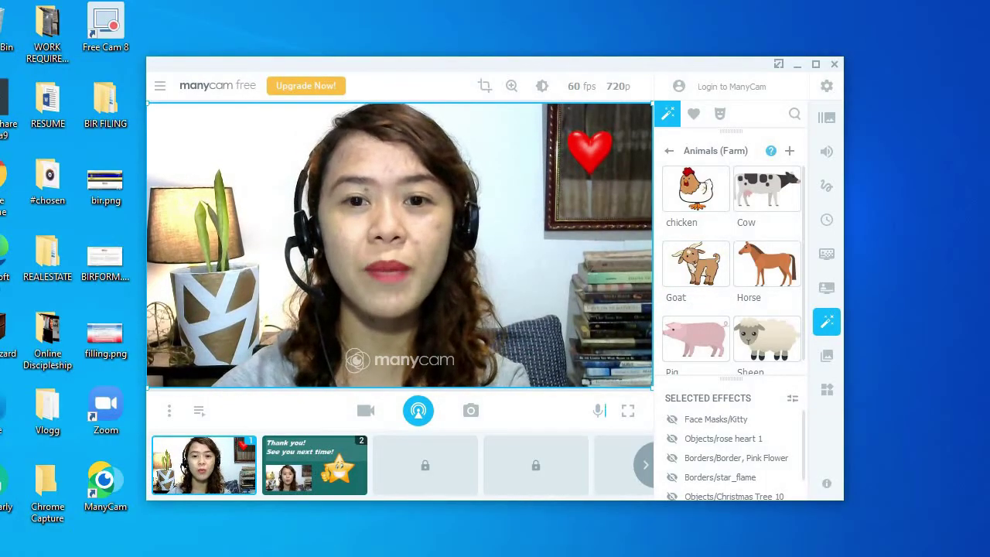
Switch from ManyCam to Chrome and enter 'manycam effects' in the address bar
left_click(283, 556)
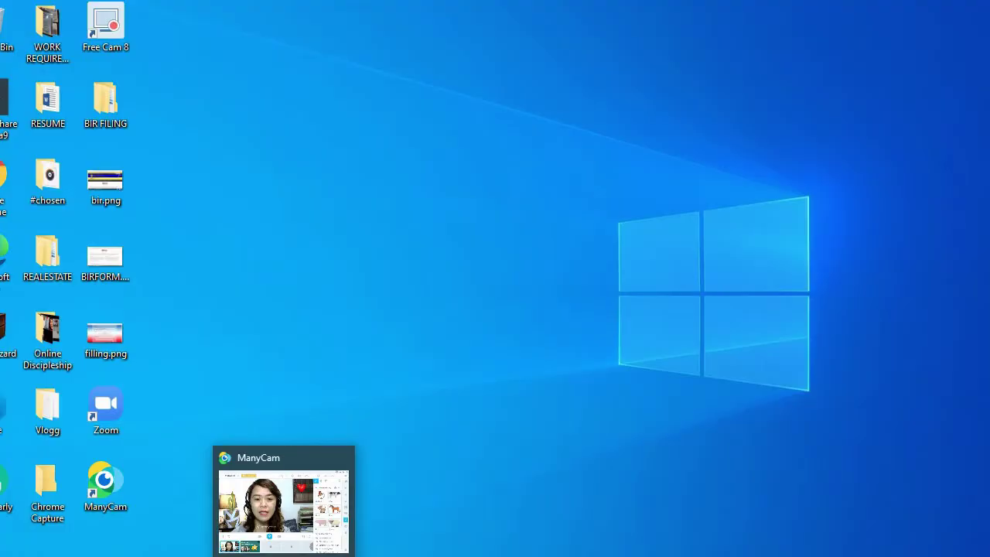
mouse_move(248, 556)
left_click(276, 464)
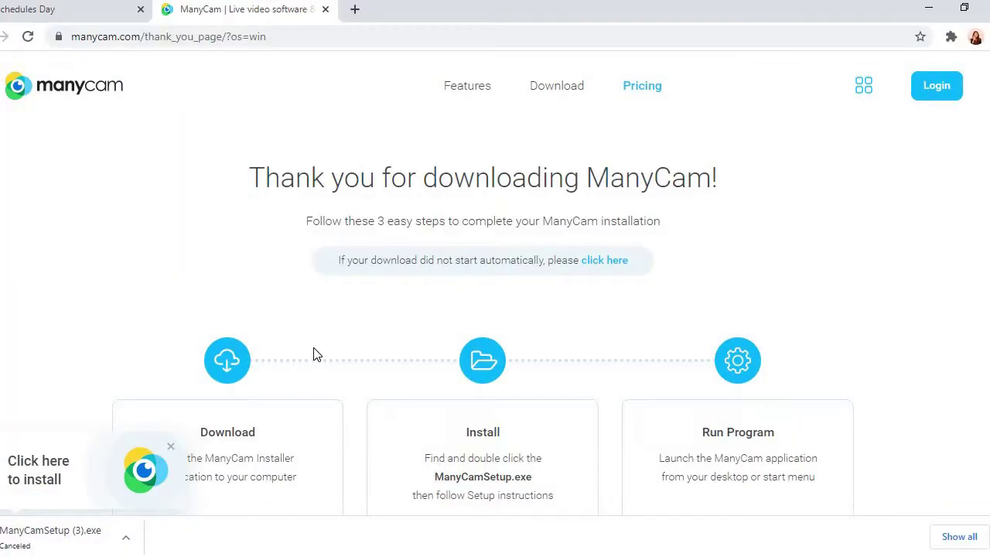
left_click(324, 37)
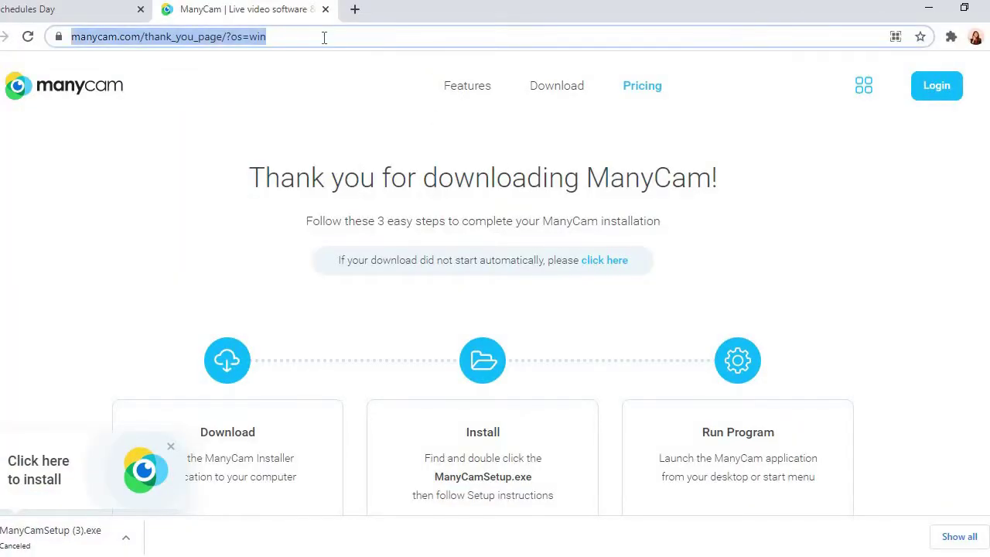
scroll(555, 241, "down", 8)
scroll(555, 241, "up", 8)
scroll(317, 85, "down", 1)
left_click(316, 36)
left_click_drag(181, 37, 65, 37)
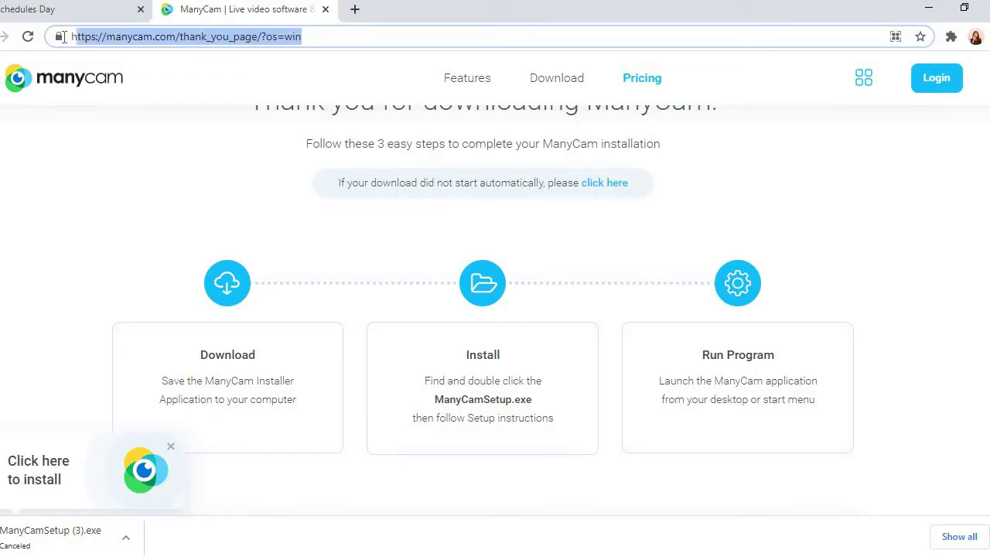
type("manycam")
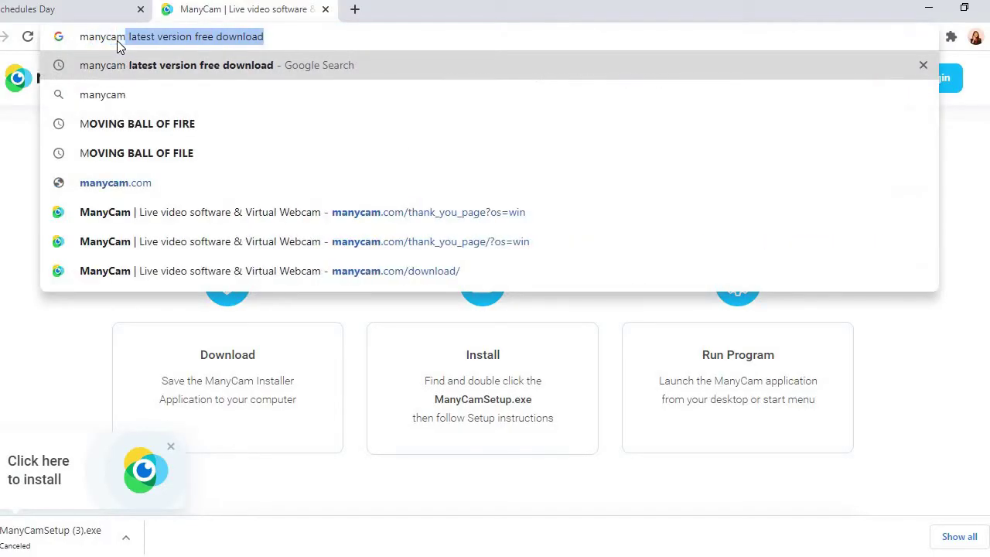
type(" effects")
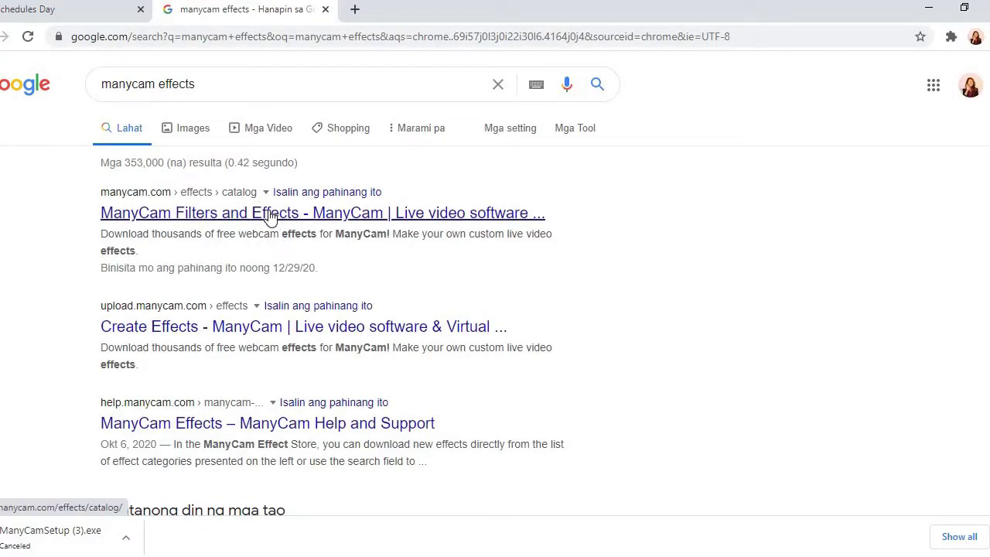
Open the ManyCam Filters and Effects catalog page and browse down its categories
left_click(271, 217)
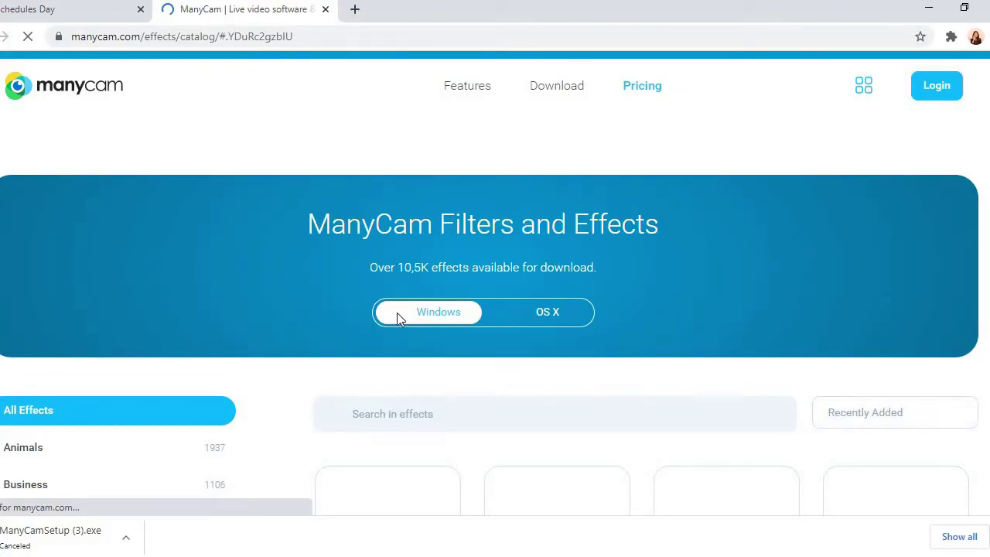
scroll(386, 312, "down", 4)
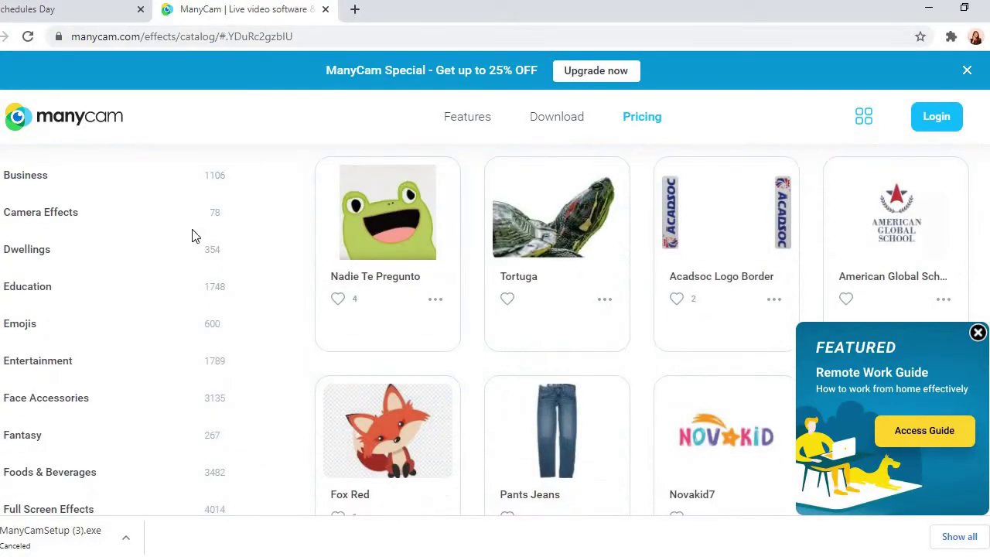
scroll(174, 240, "down", 1)
scroll(146, 257, "up", 2)
scroll(147, 254, "down", 3)
scroll(161, 249, "down", 1)
scroll(152, 260, "down", 1)
scroll(147, 264, "down", 2)
scroll(74, 325, "down", 2)
Open the Seasons category and scroll to the Winter2 effect card
left_click(43, 232)
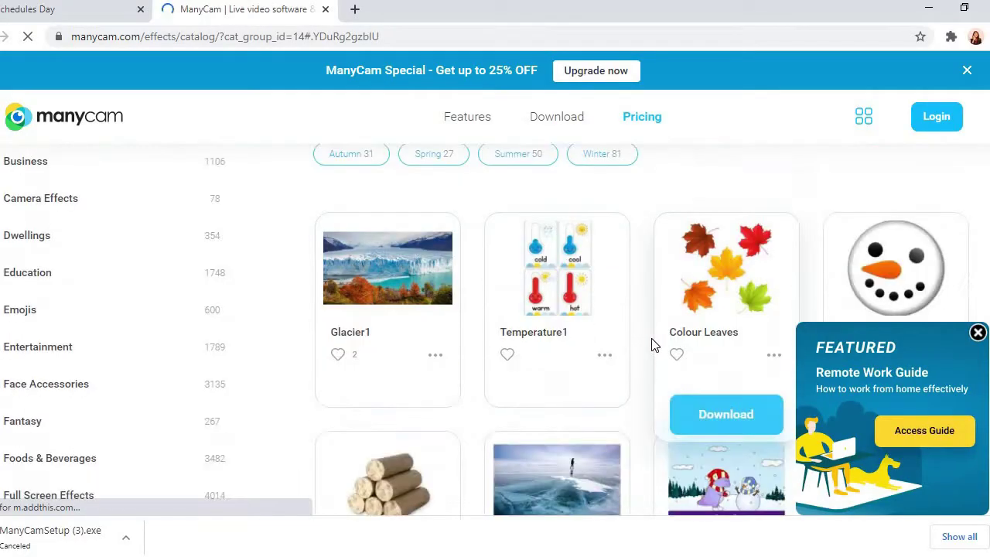
scroll(652, 344, "down", 1)
scroll(646, 327, "down", 2)
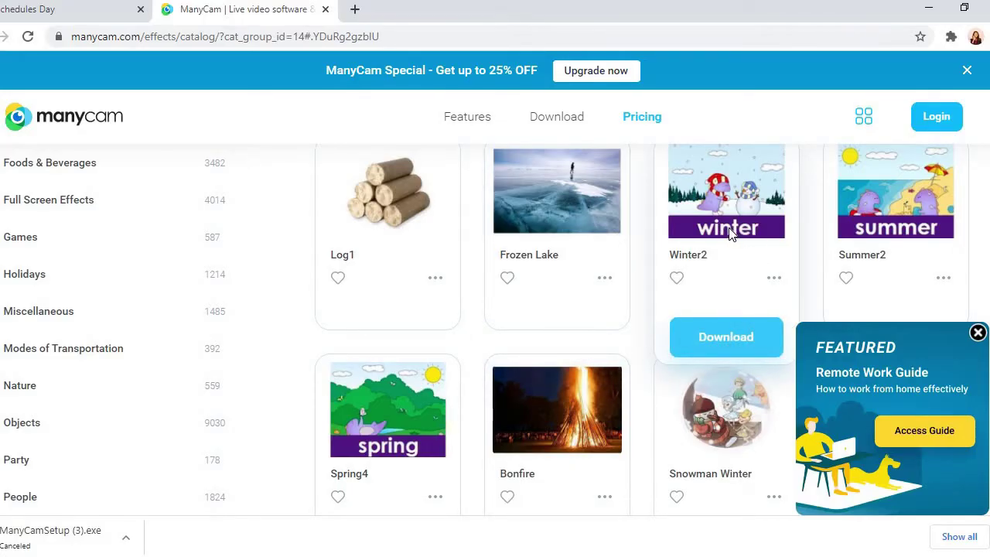
scroll(728, 236, "down", 2)
scroll(727, 236, "up", 2)
scroll(735, 226, "up", 1)
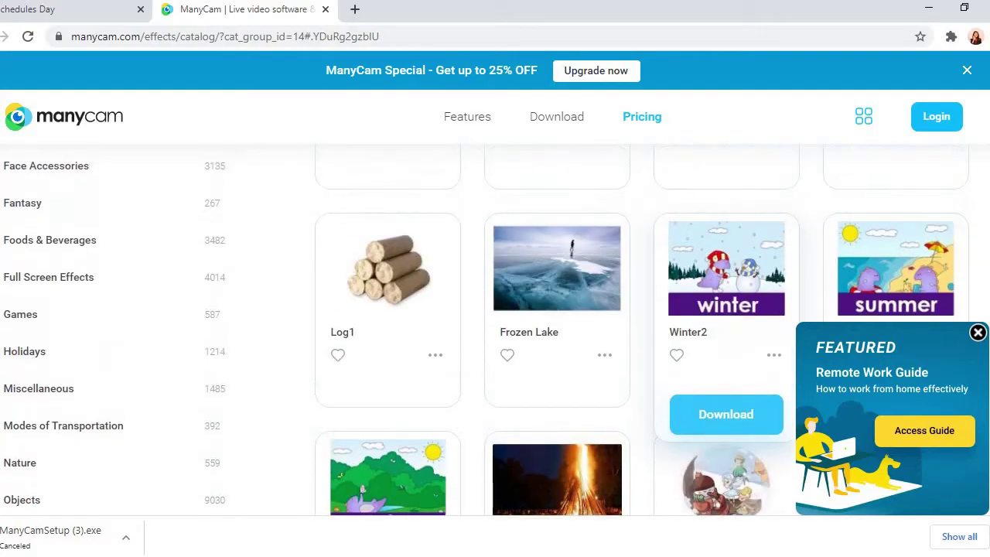
Dismiss the Featured Remote Work Guide popup and select Winter2.mcv in Downloads
left_click(978, 333)
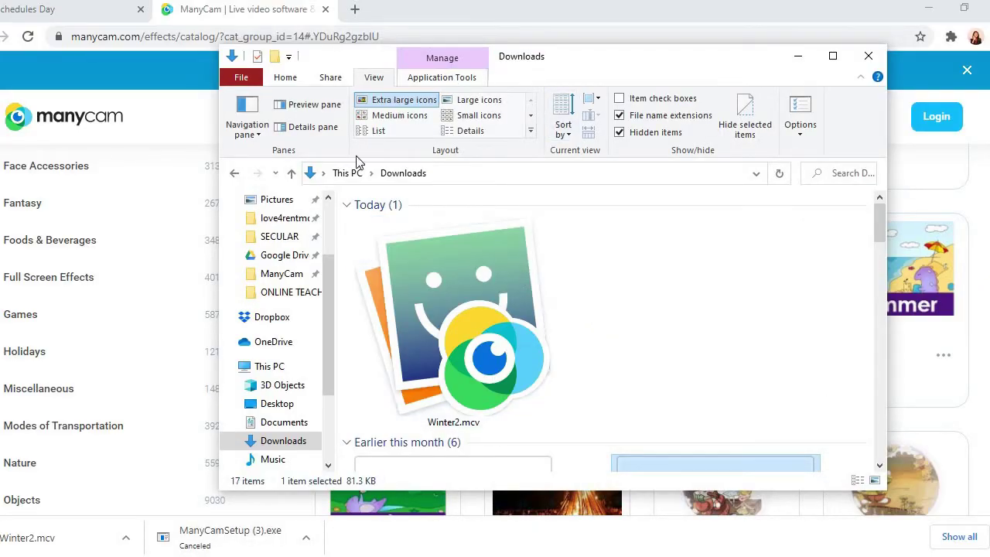
left_click(477, 304)
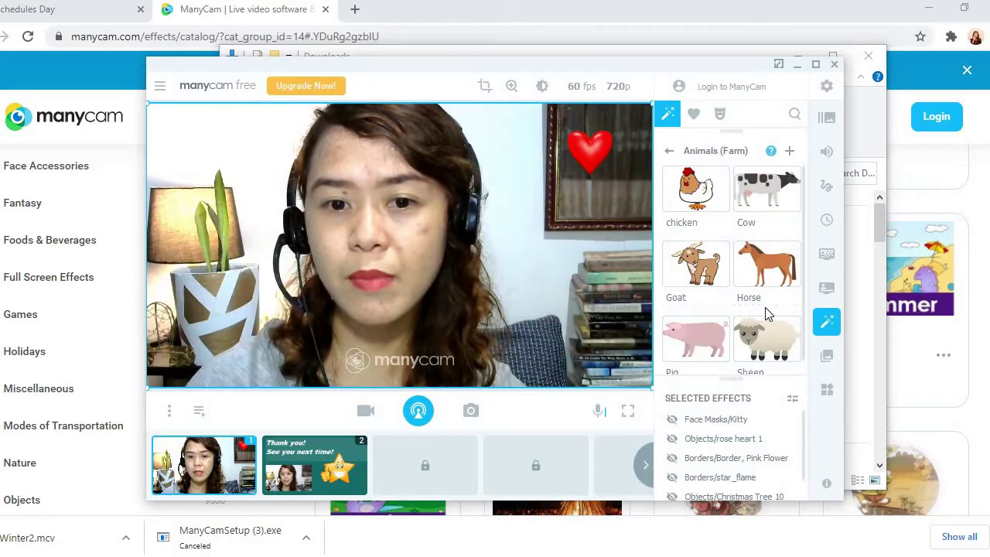
Return to the top of ManyCam's list of effect folders
scroll(762, 306, "down", 1)
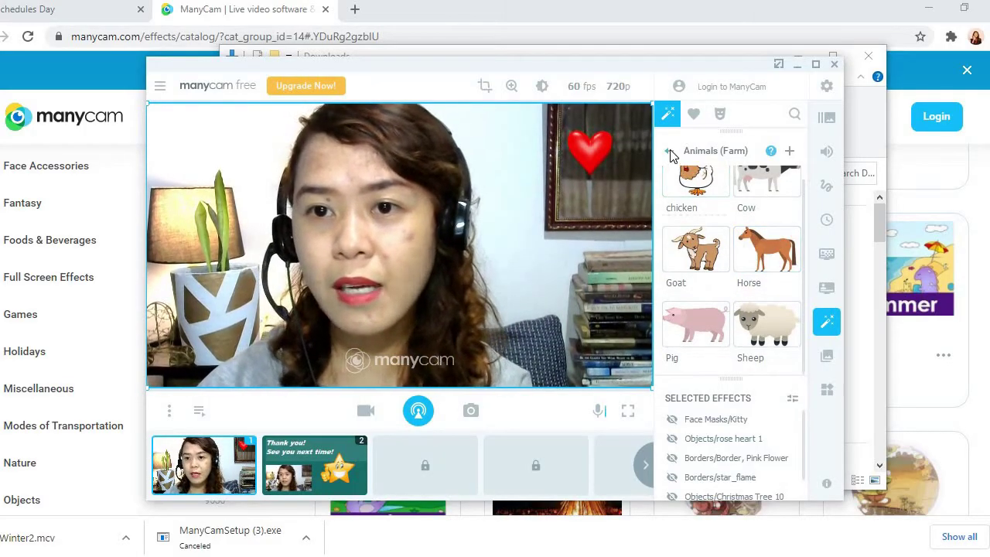
left_click(670, 152)
scroll(725, 291, "up", 4)
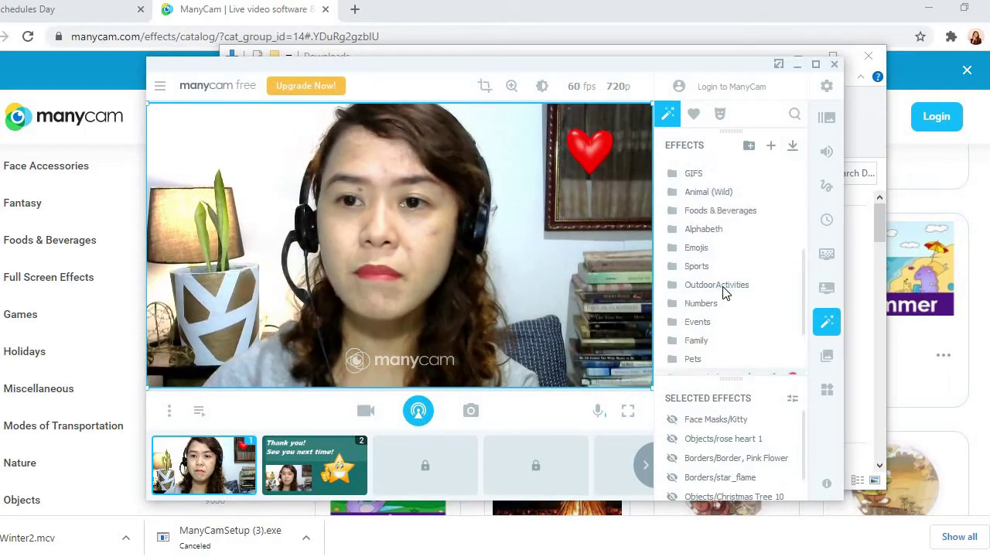
scroll(724, 291, "up", 3)
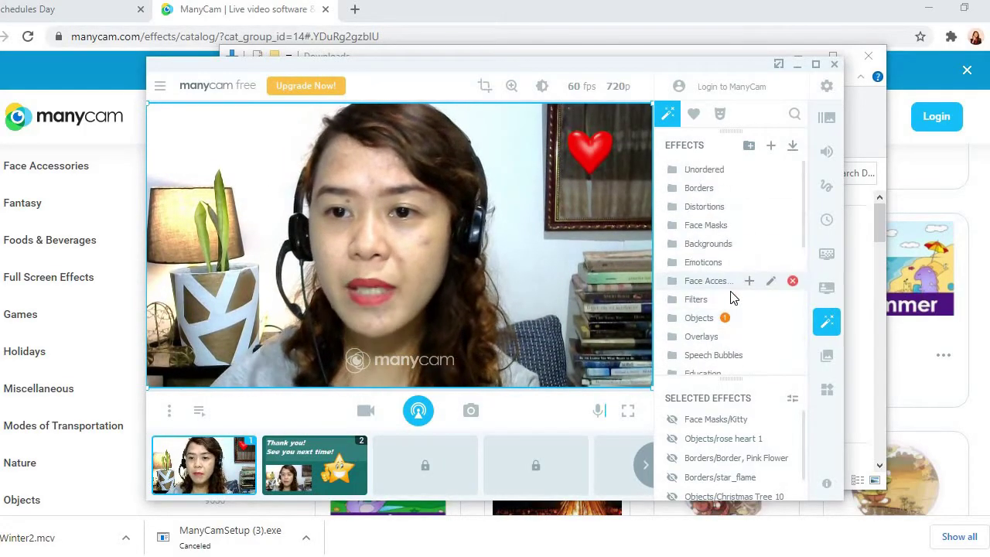
In Objects, apply and then remove the imported winter overlay to confirm it is there
left_click(700, 319)
scroll(743, 311, "down", 2)
scroll(743, 311, "down", 5)
scroll(747, 311, "up", 4)
scroll(755, 310, "down", 5)
scroll(754, 309, "down", 2)
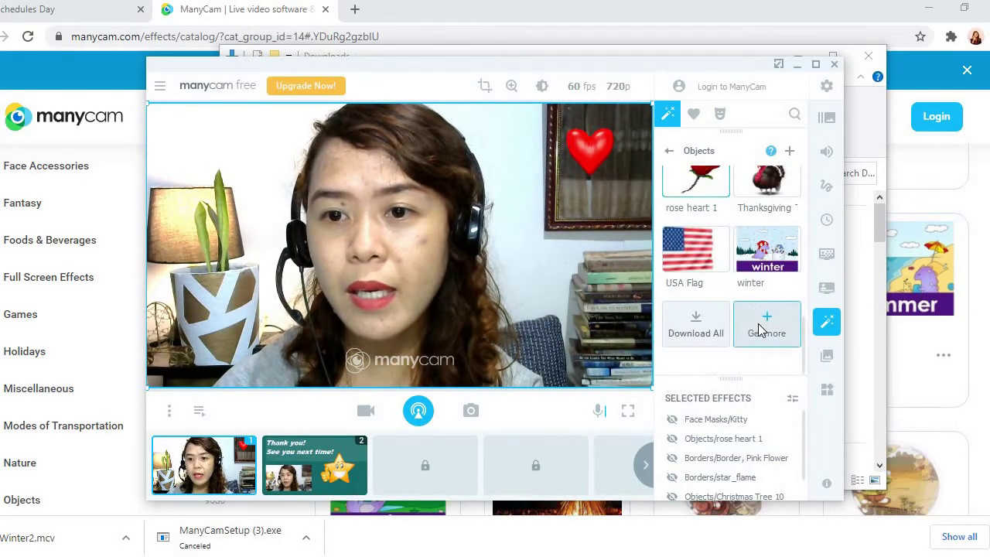
left_click(768, 272)
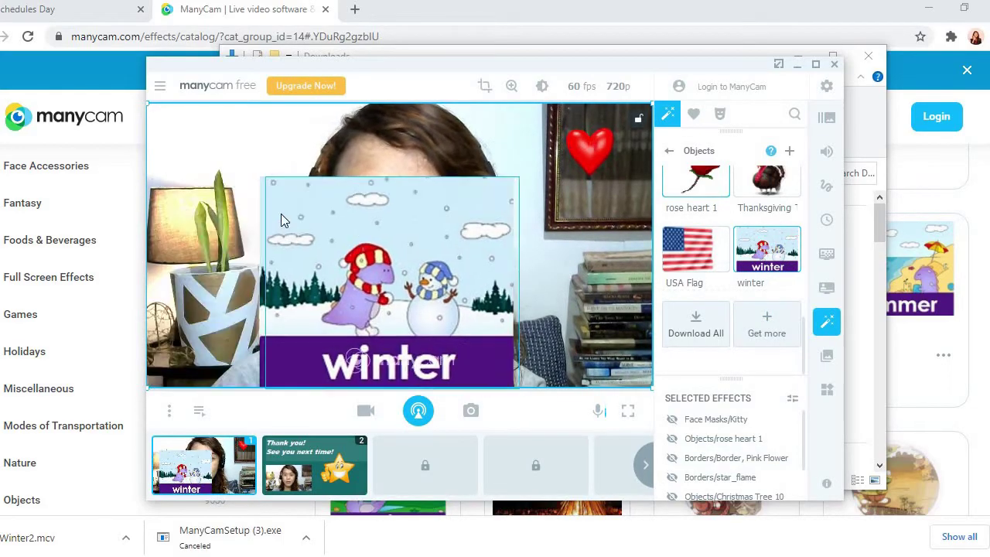
left_click(765, 264)
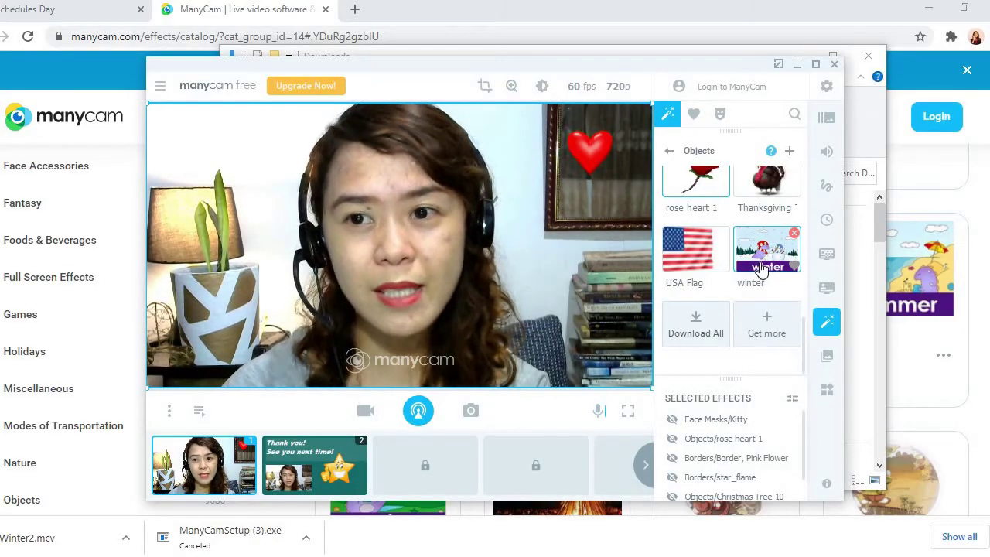
Move the winter effect from Objects into Weather and return to the effect folders
right_click(764, 262)
mouse_move(809, 276)
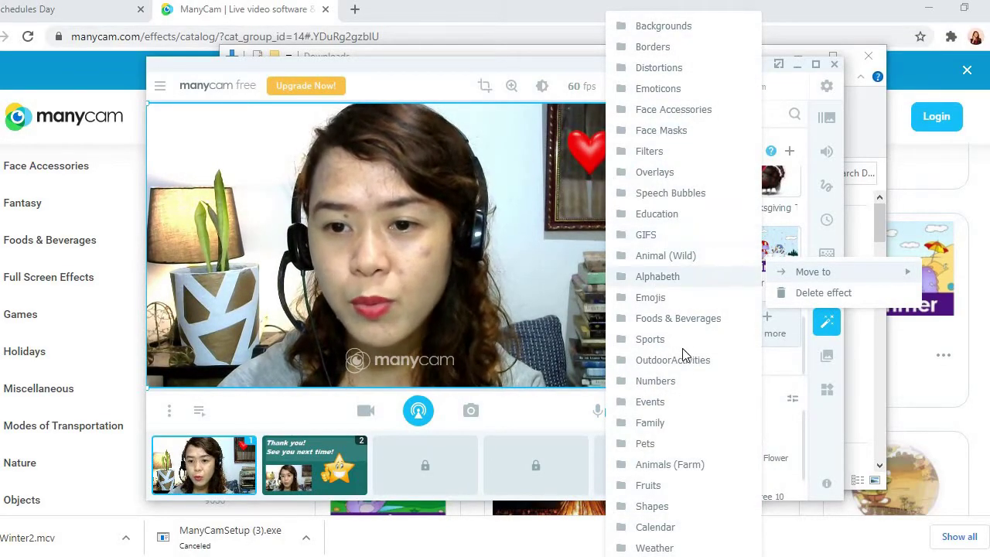
left_click(654, 548)
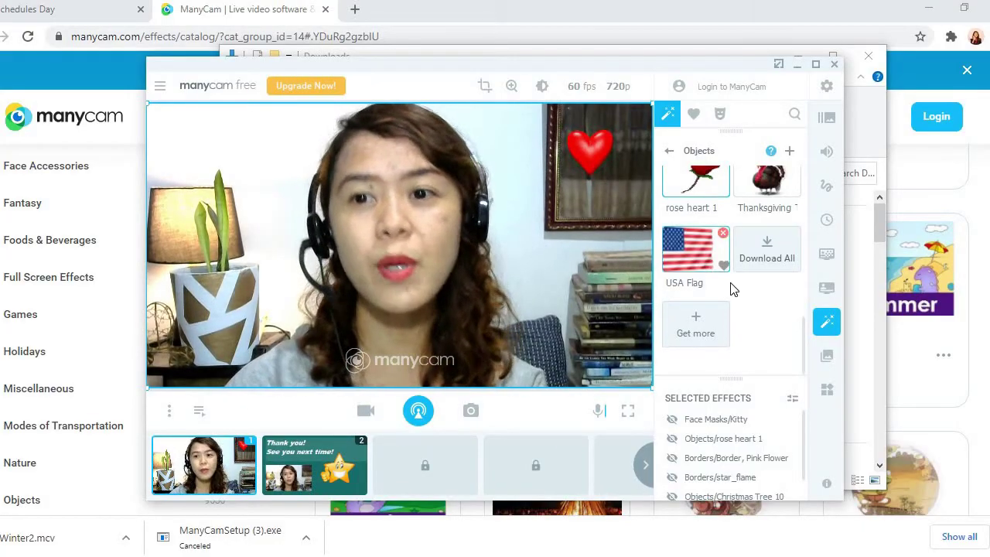
left_click(670, 154)
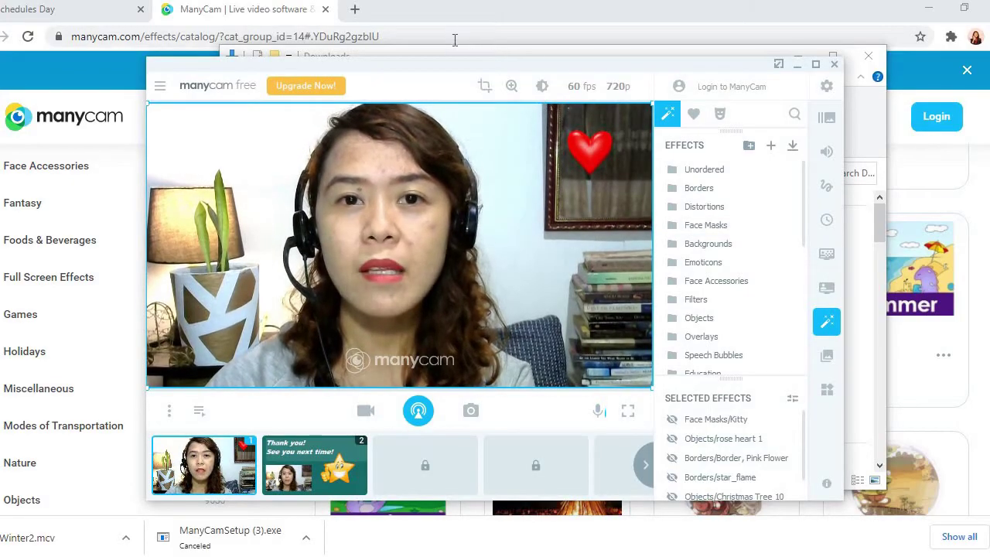
Minimize ManyCam, then restore and re-maximize the Chrome window
left_click(522, 16)
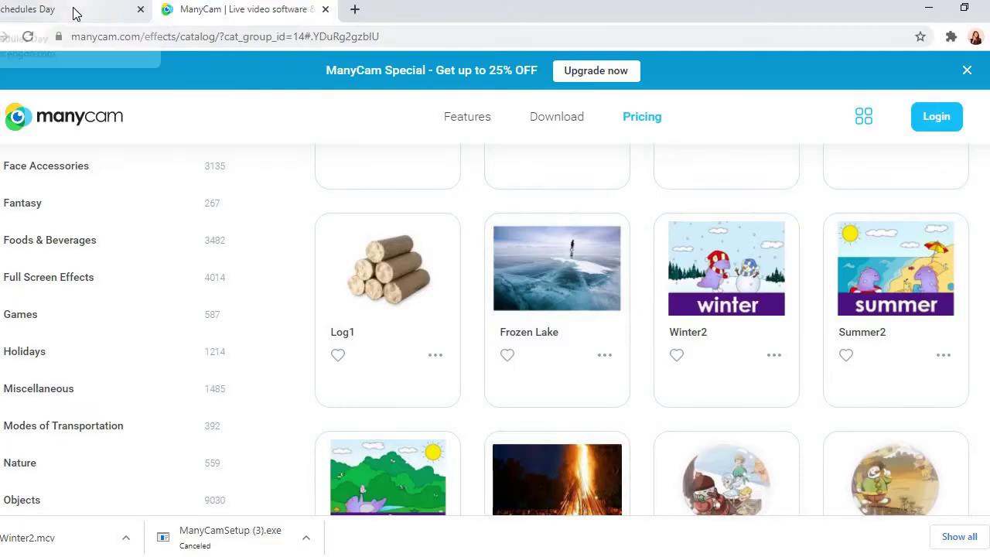
double_click(441, 6)
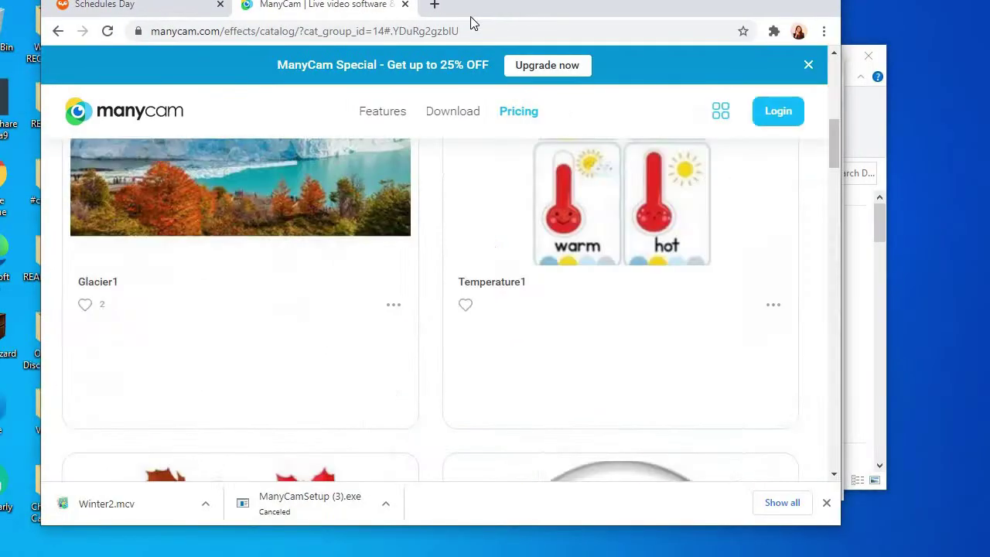
left_click(783, 11)
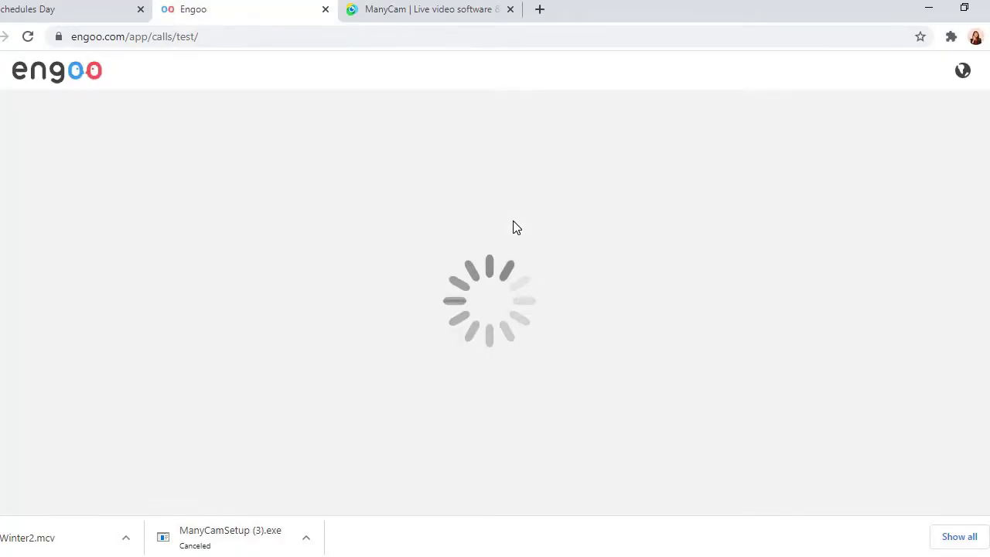
scroll(608, 222, "down", 2)
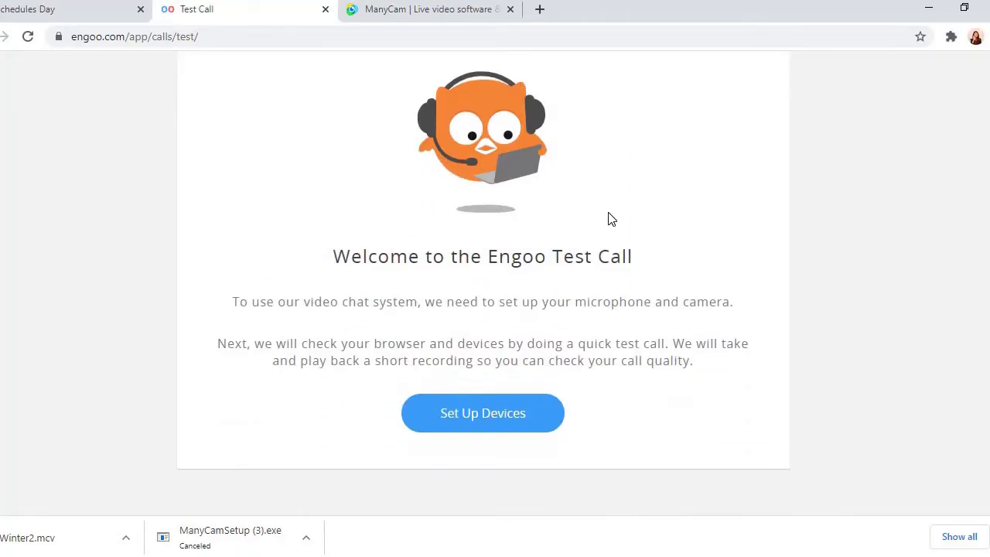
left_click(492, 424)
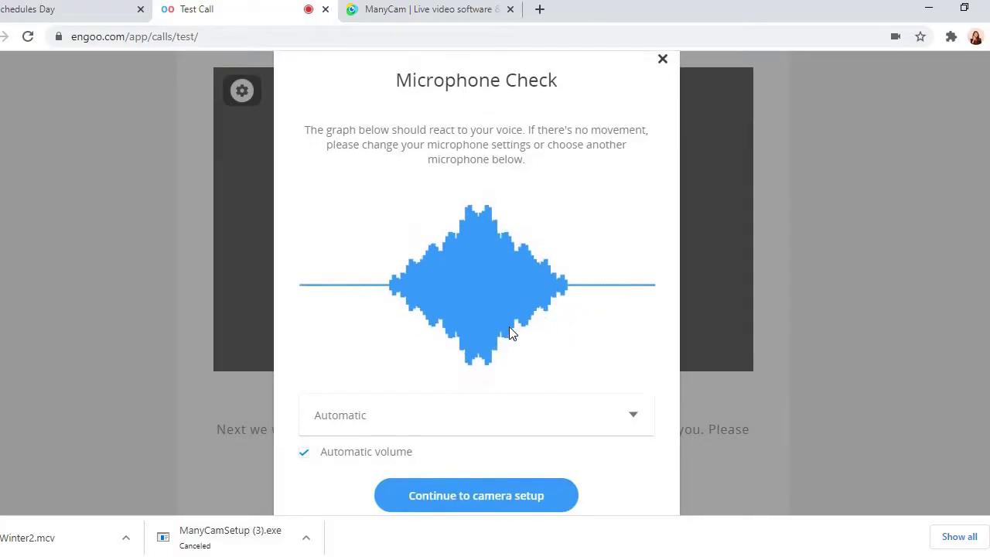
scroll(488, 468, "down", 1)
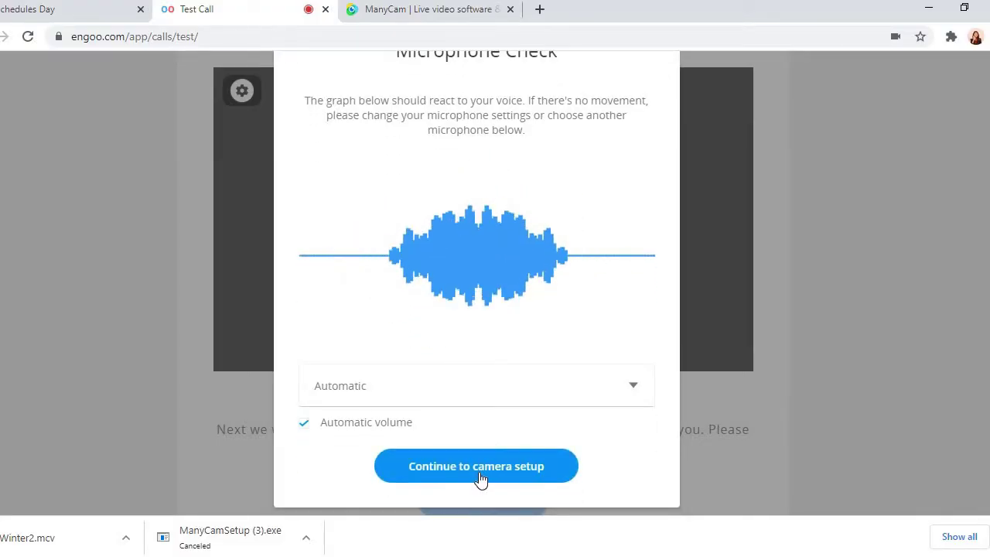
Choose Default - Microphone as the microphone and continue to the camera check
left_click(631, 390)
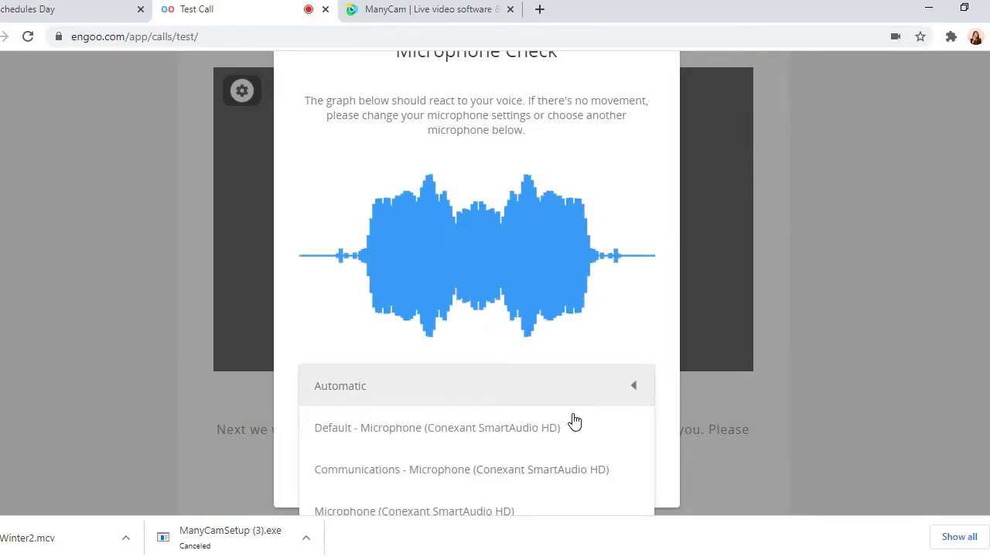
scroll(566, 425, "down", 1)
scroll(495, 449, "down", 1)
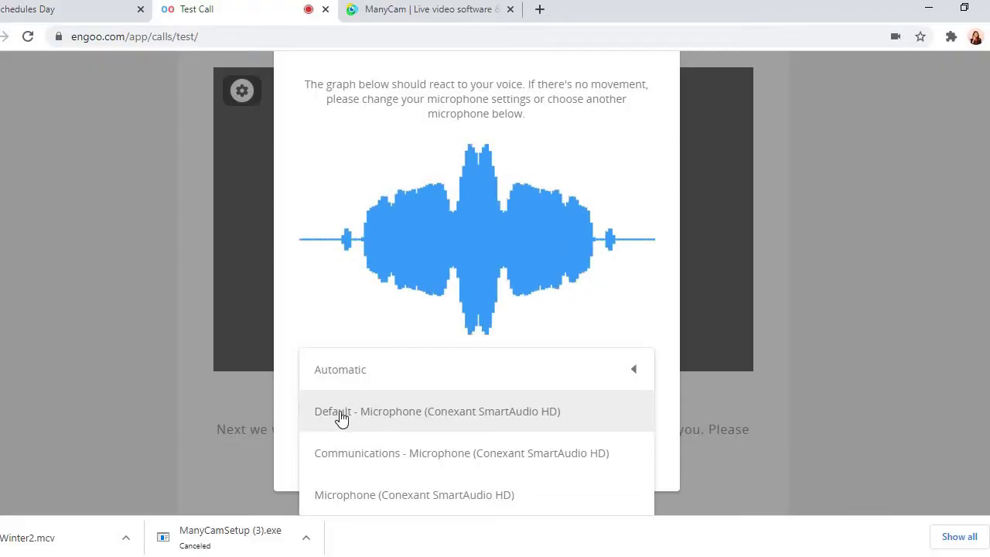
left_click(522, 414)
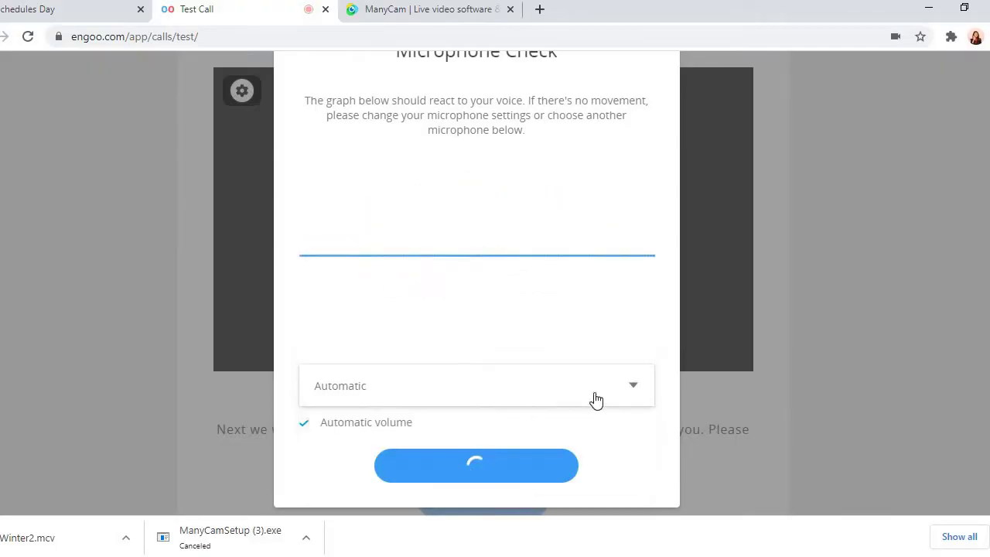
left_click(479, 469)
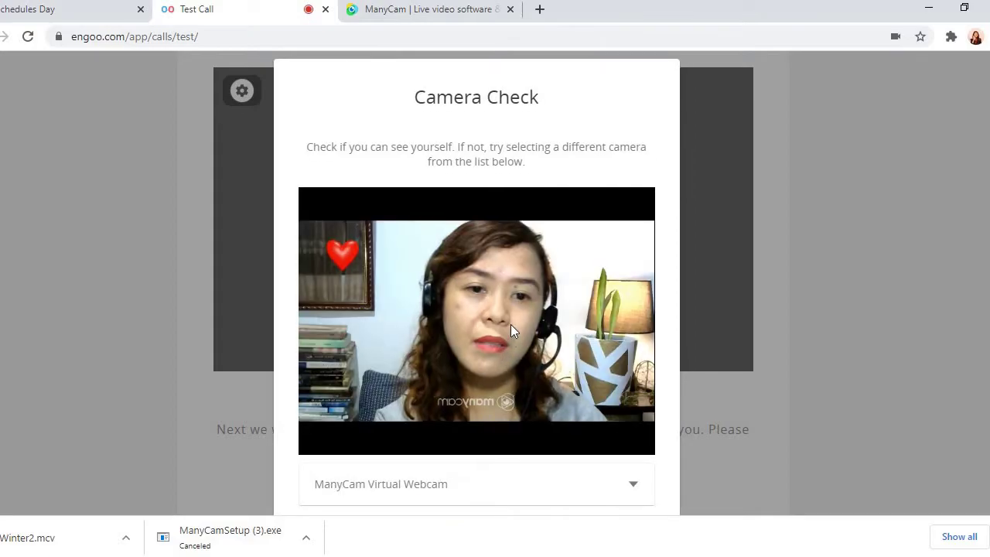
Try the physical webcam in the preview, then keep ManyCam Virtual Webcam as the camera
scroll(493, 341, "down", 1)
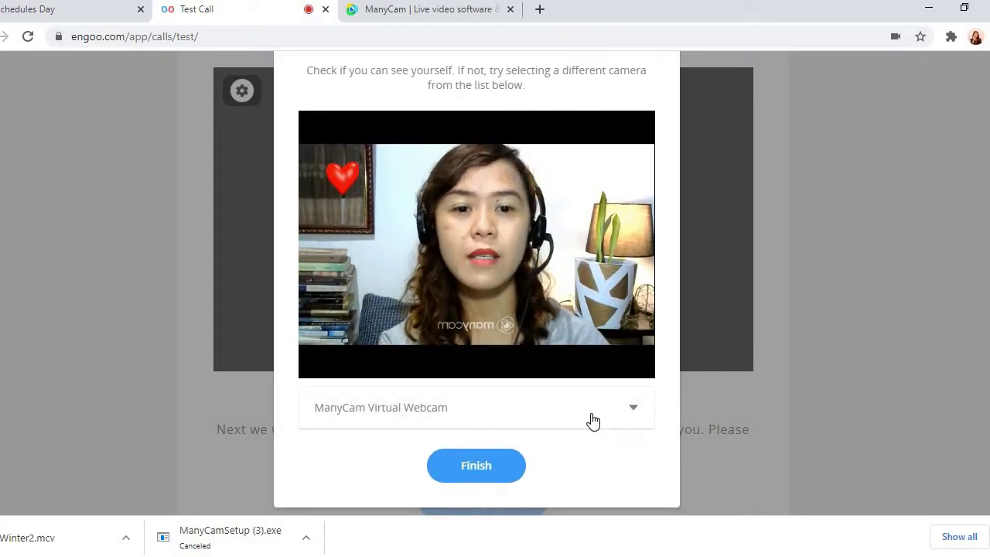
left_click(636, 414)
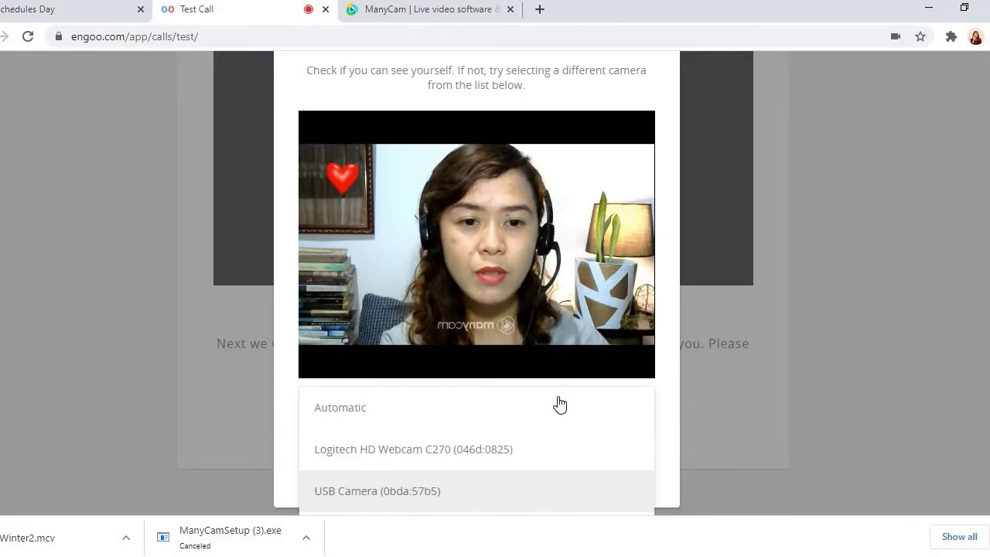
scroll(560, 406, "down", 1)
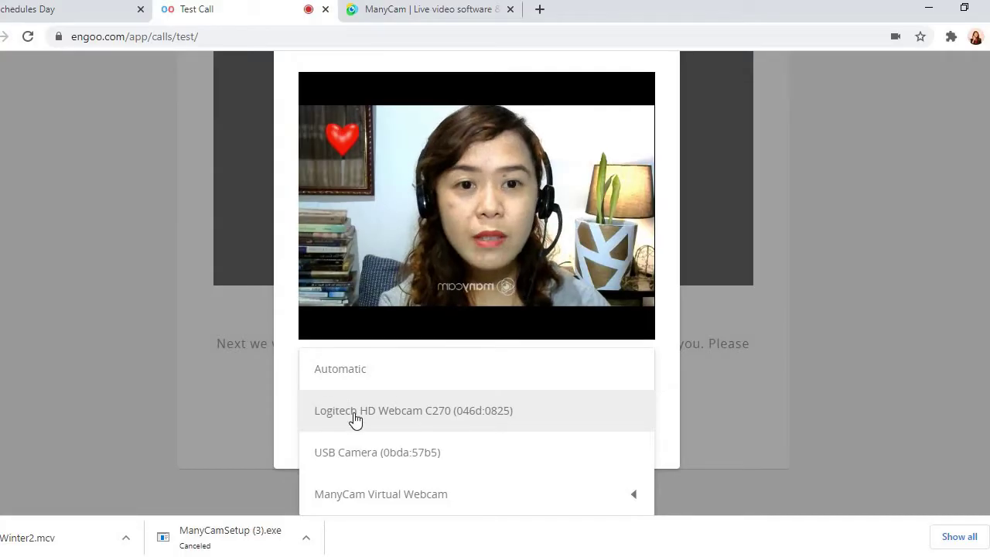
left_click(636, 413)
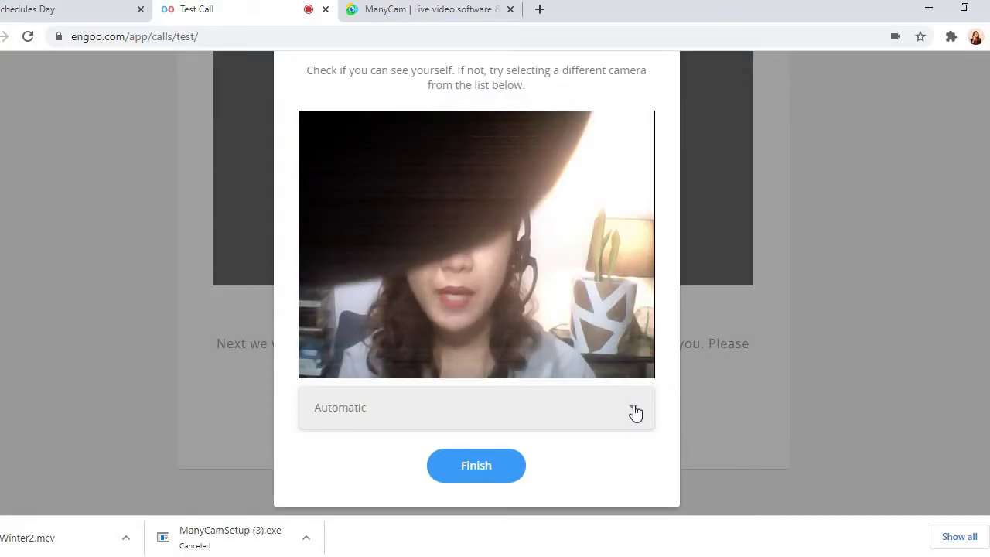
left_click(635, 413)
scroll(584, 368, "down", 1)
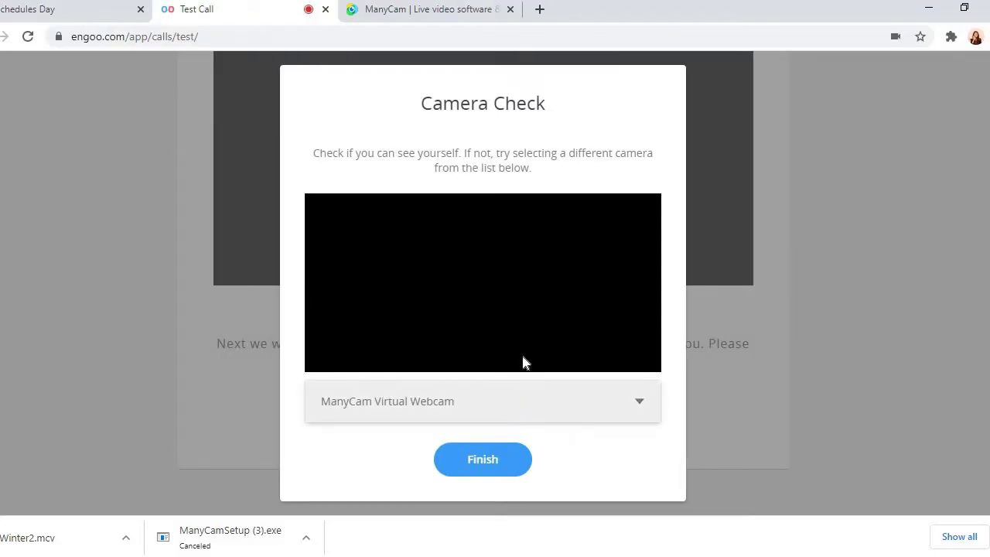
scroll(485, 396, "down", 2)
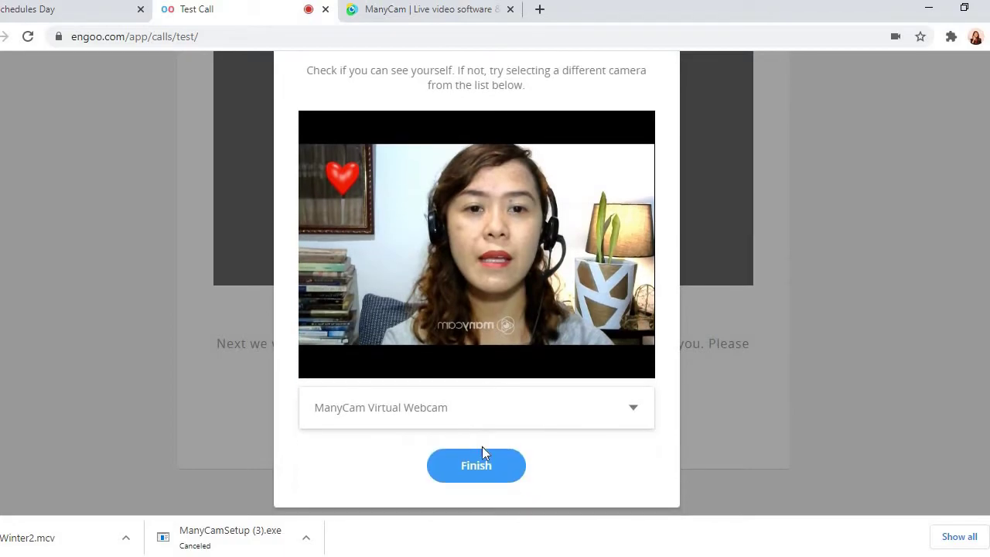
Finish the camera check, look over ManyCam's effects, and return to Engoo's Test Call page
left_click(475, 469)
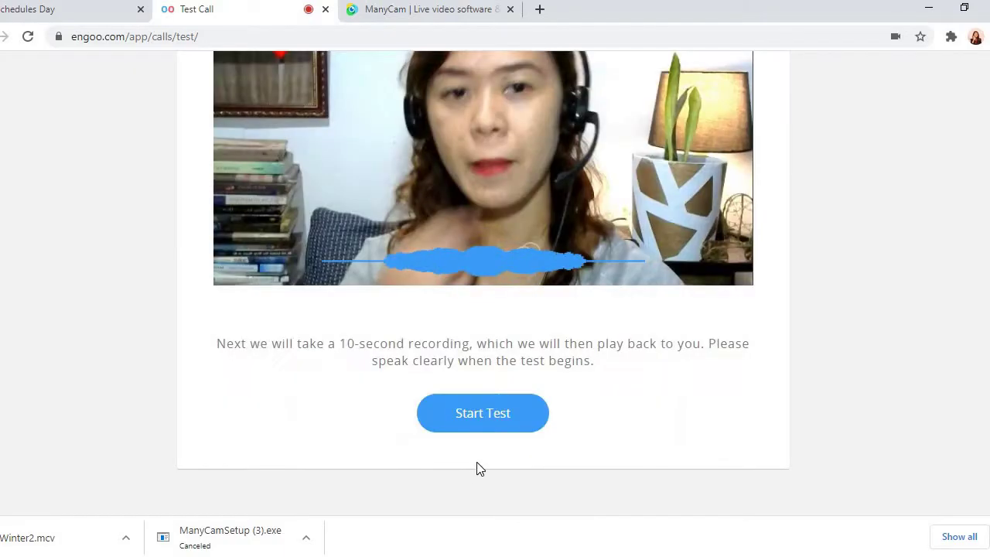
scroll(698, 325, "up", 2)
scroll(730, 326, "down", 1)
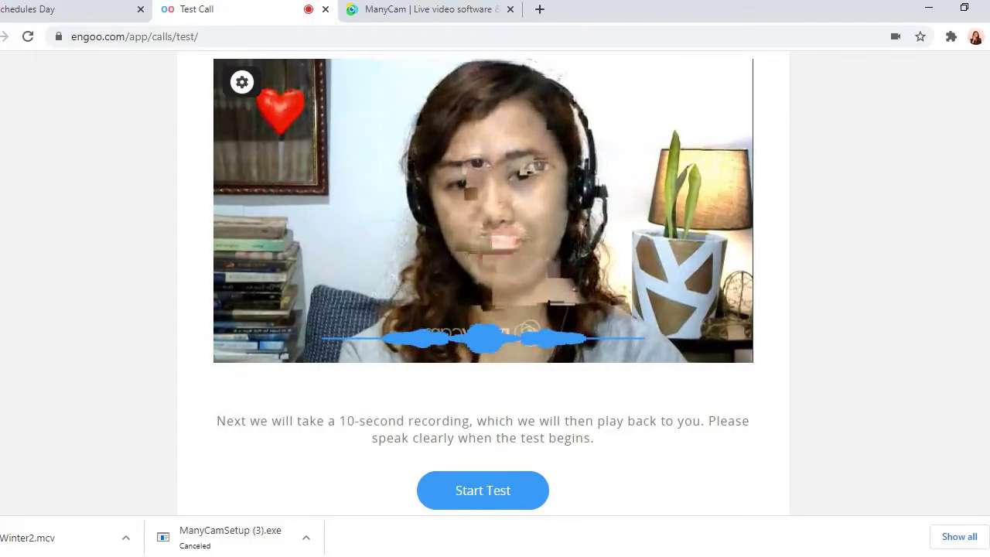
key("alt+Tab")
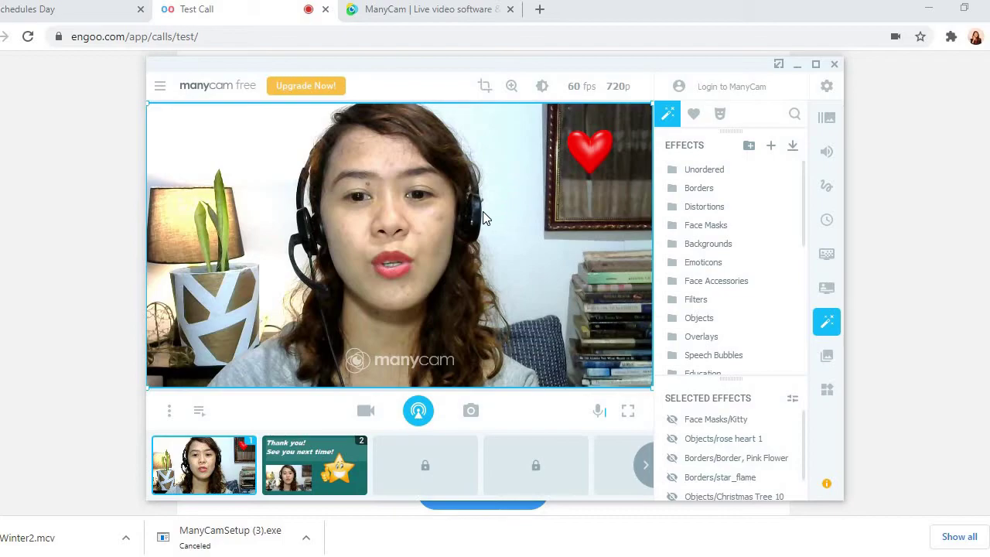
key("alt+Tab")
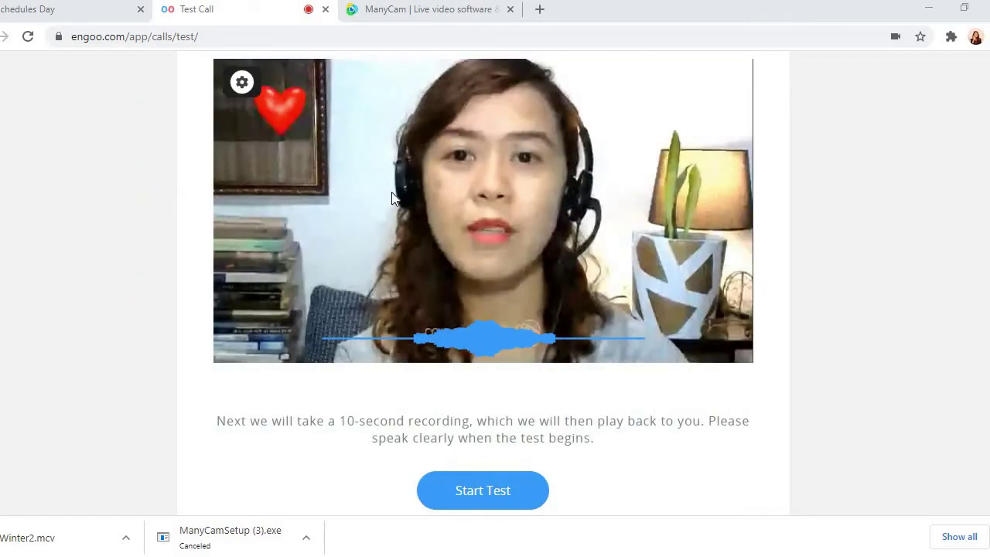